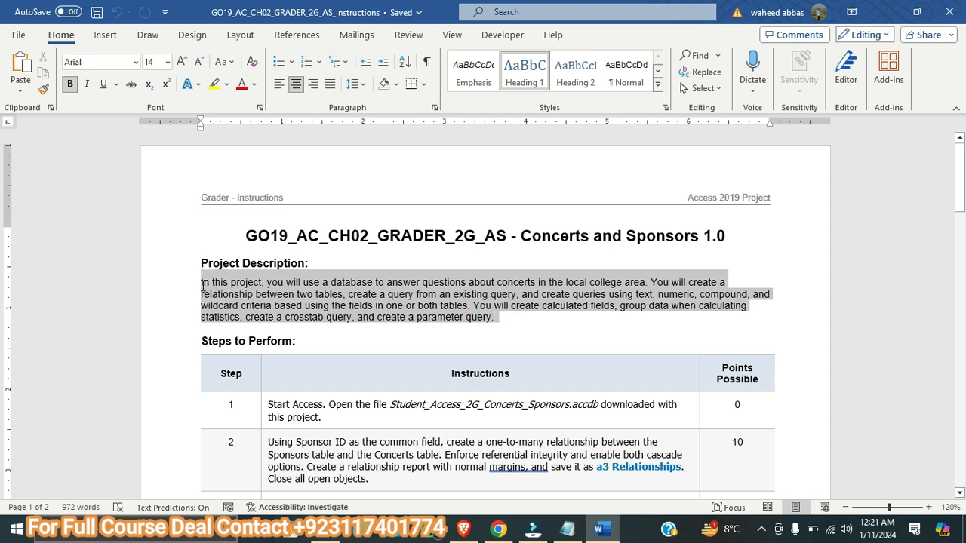
Highlight the Project Description paragraph in yellow and enlarge its text to 11 pt
left_click(214, 84)
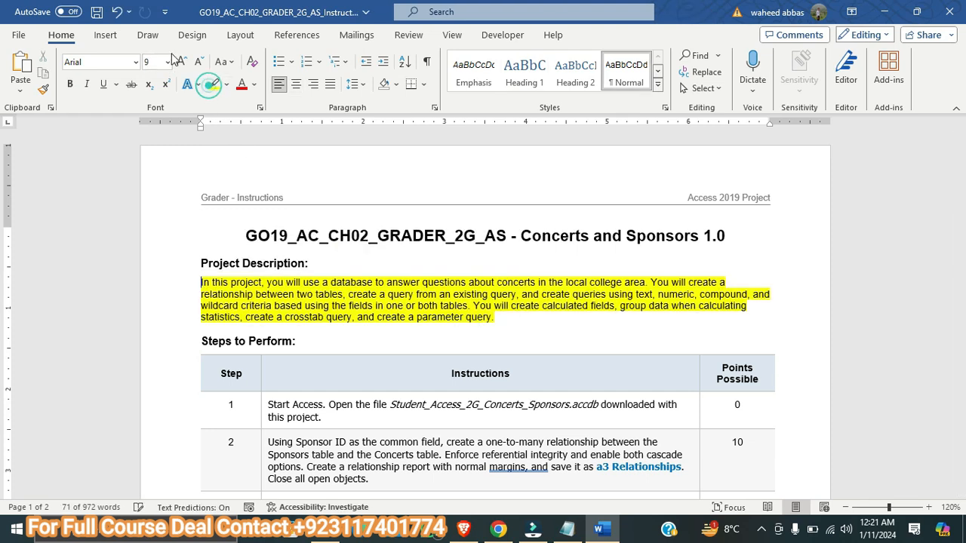
left_click_drag(498, 319, 201, 282)
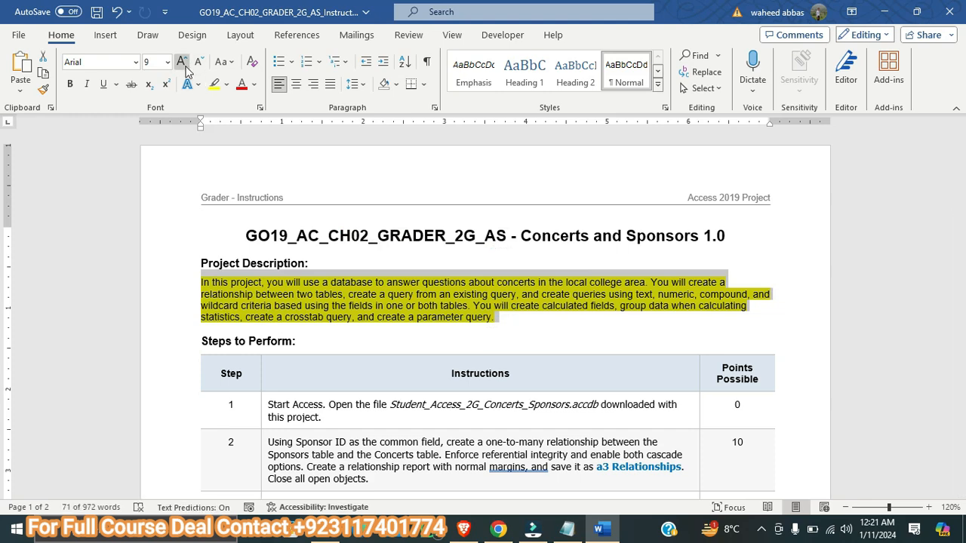
left_click(181, 61)
left_click(181, 61)
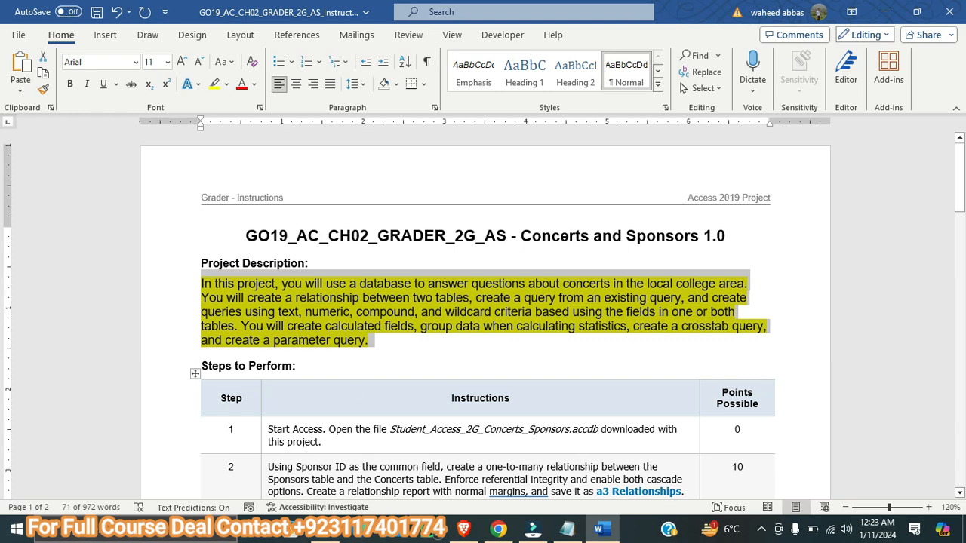
Open the Student Name_Access_2G_Concerts_Sponsors database from the GO19_AC_CH02_GRADER_2G_AS folder in File Explorer
left_click(325, 528)
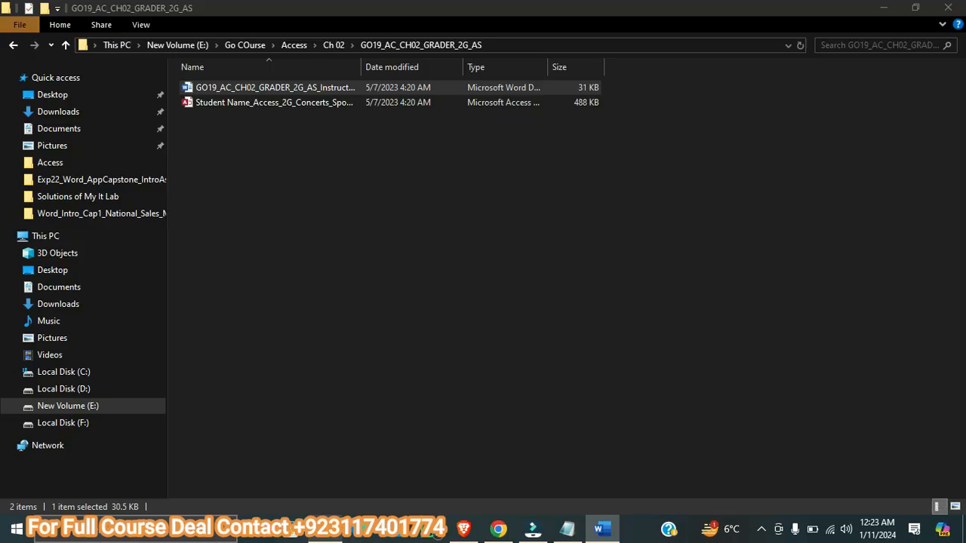
double_click(245, 103)
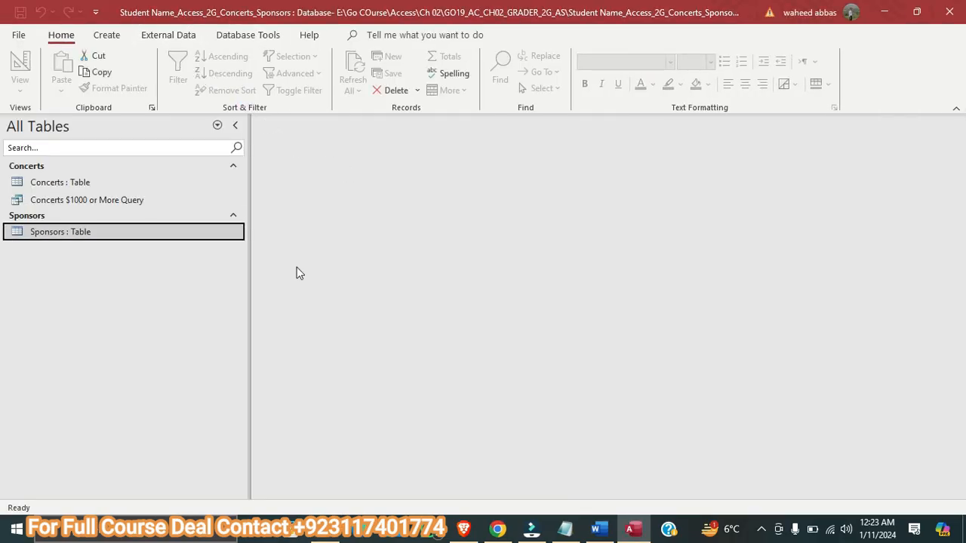
Switch to the Word instructions and highlight the step 1 instruction text in yellow
left_click(597, 529)
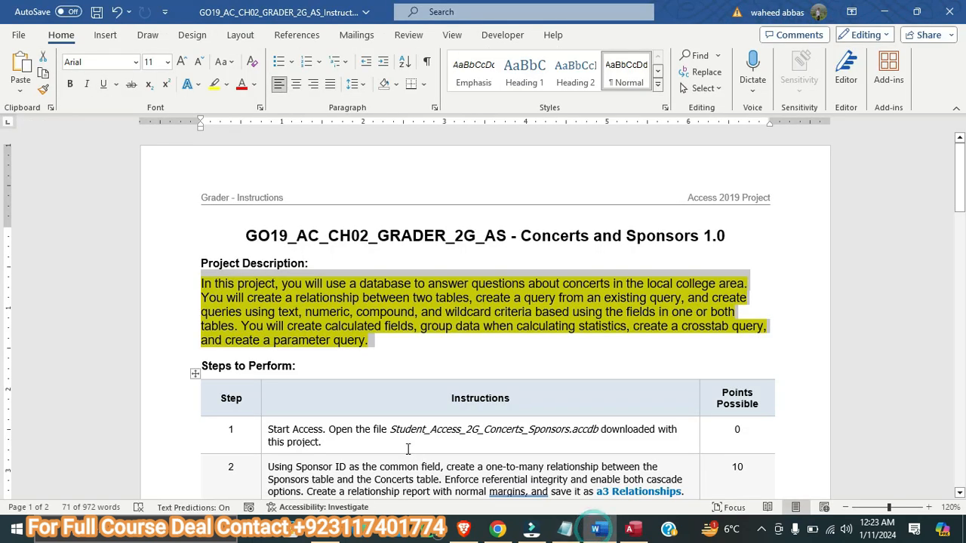
scroll(195, 370, "down", 3)
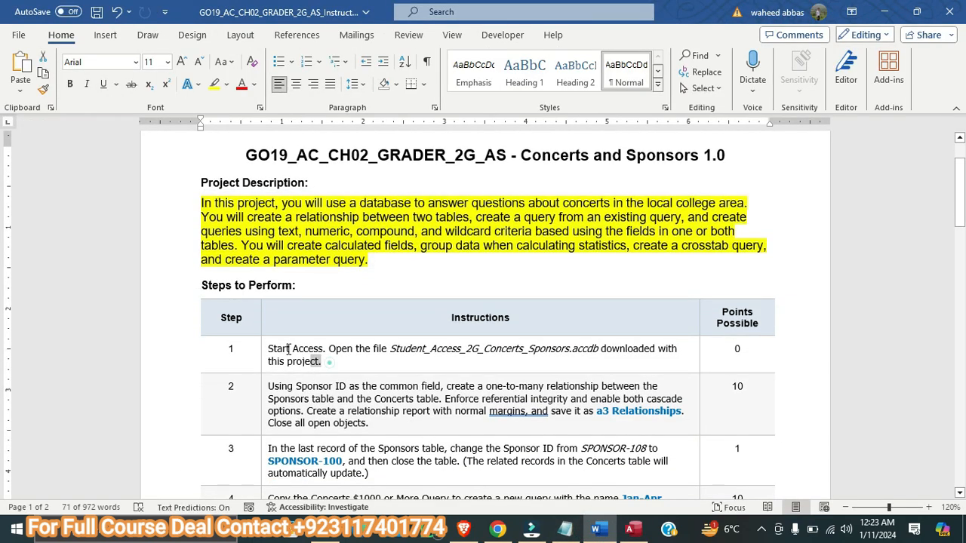
triple_click(326, 359)
left_click(216, 86)
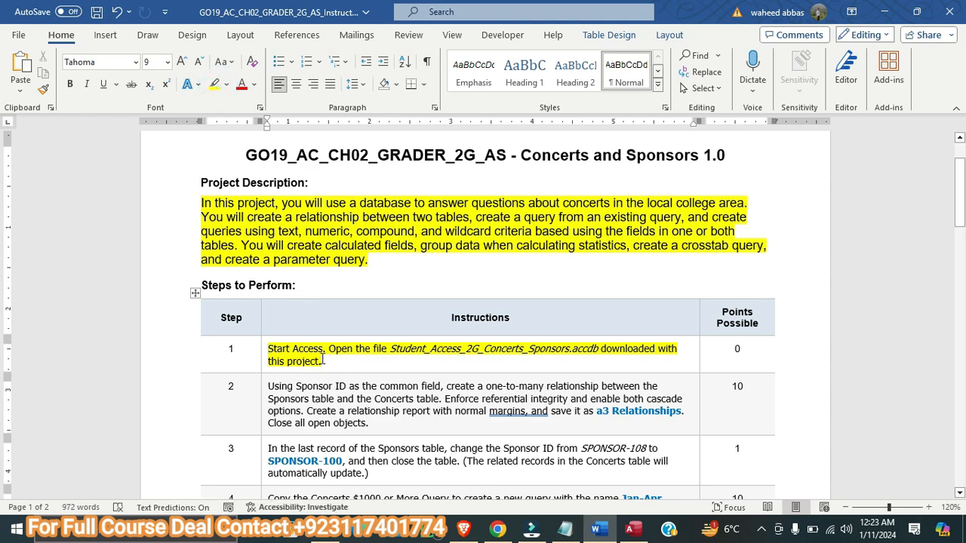
Enlarge the step 2 instruction text in the Word document to 10 pt and highlight it in yellow
left_click(633, 528)
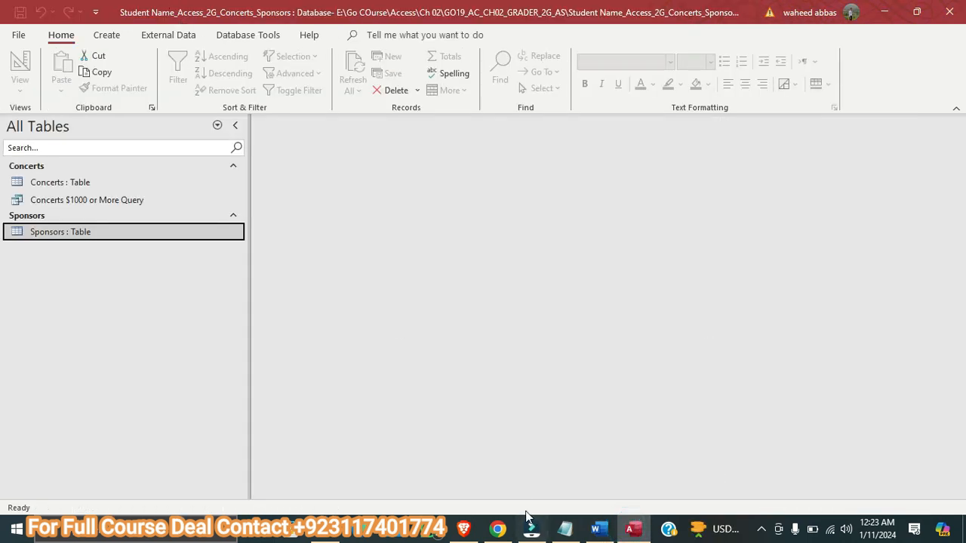
left_click(598, 528)
scroll(521, 438, "down", 2)
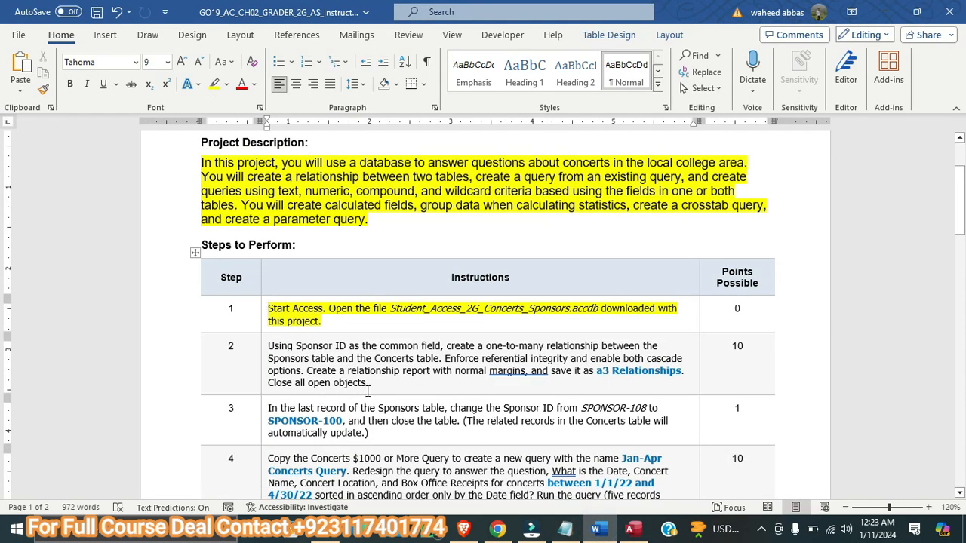
left_click_drag(369, 383, 268, 346)
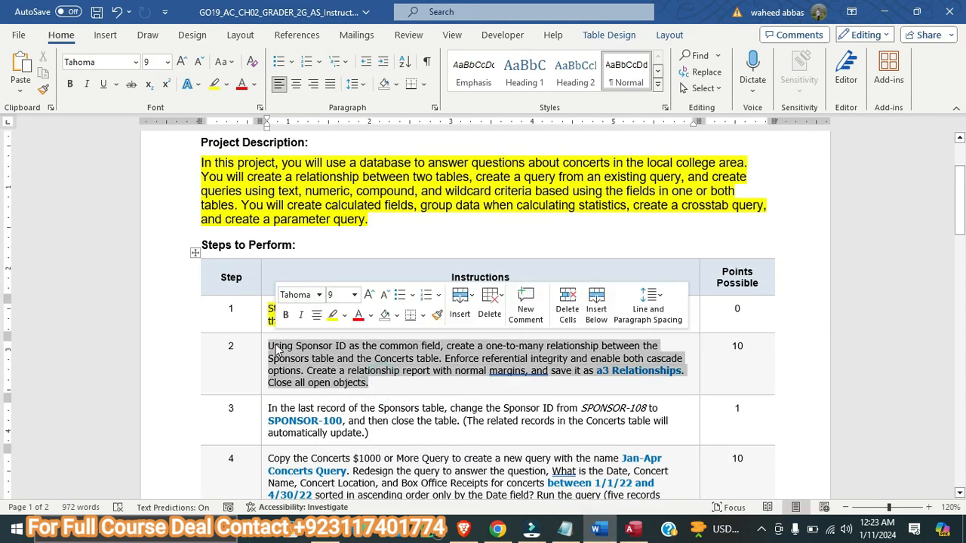
left_click(181, 65)
left_click(212, 83)
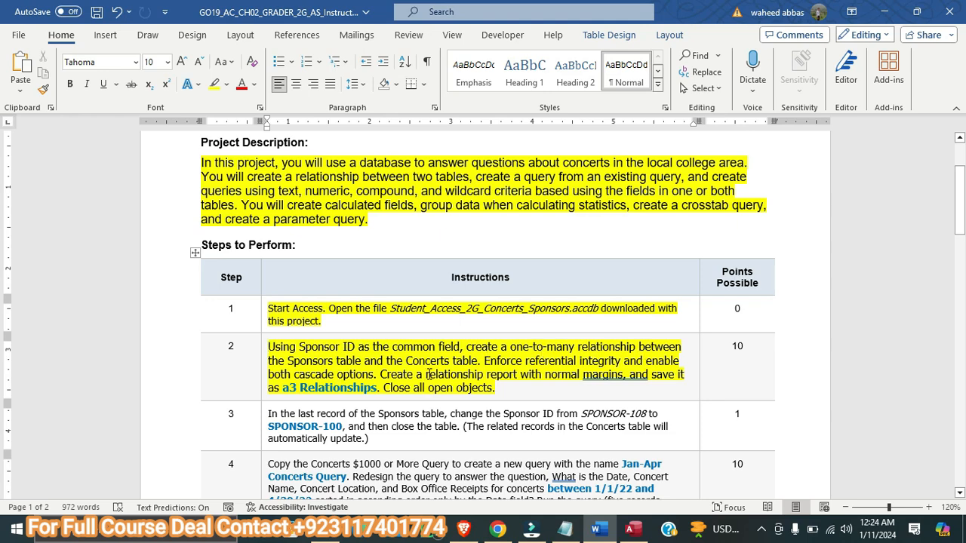
Switch to the Access database, open the Relationships window and add the Concerts and Sponsors tables to it
left_click(633, 529)
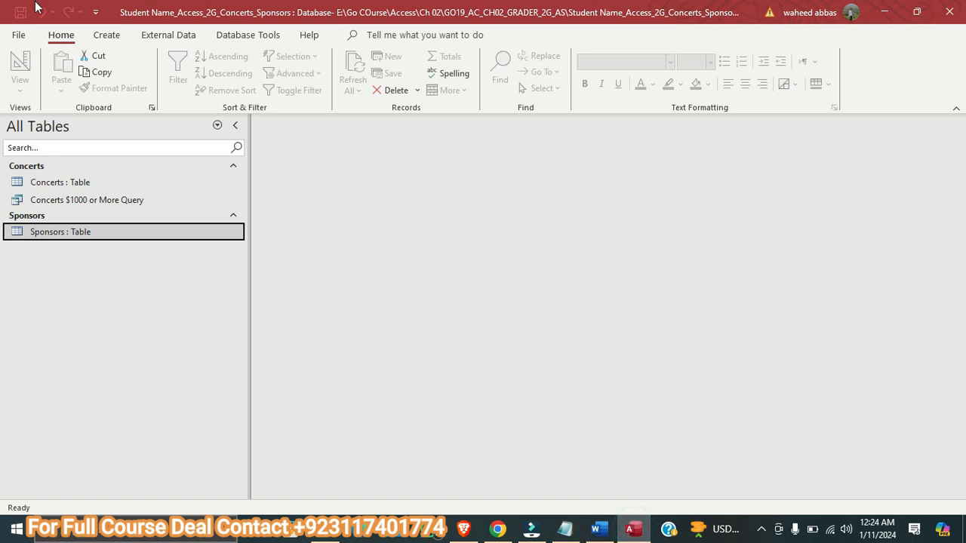
left_click(234, 36)
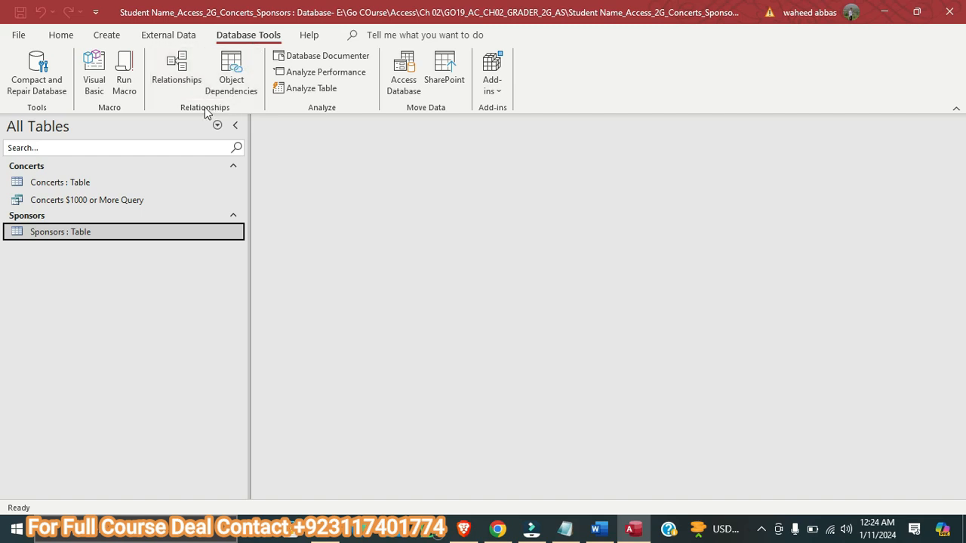
left_click(176, 76)
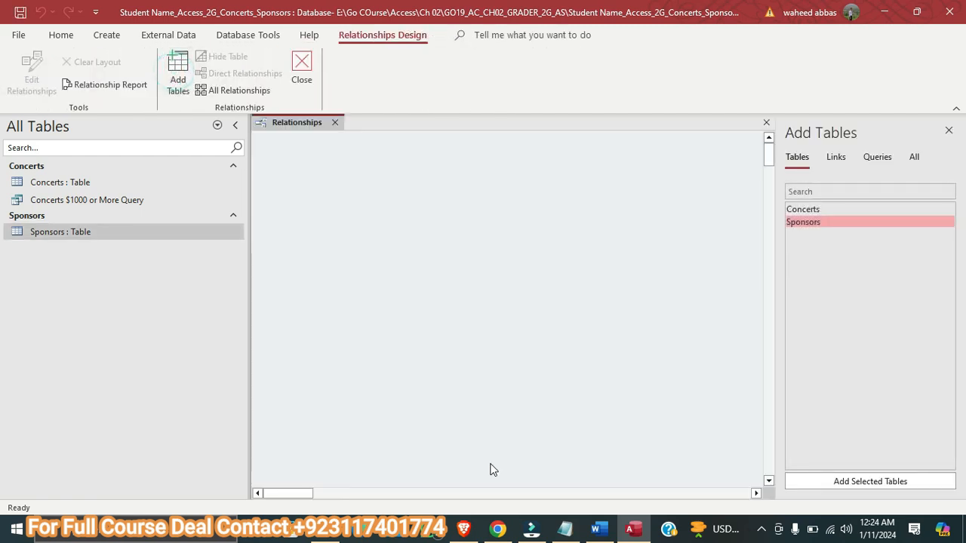
left_click(598, 528)
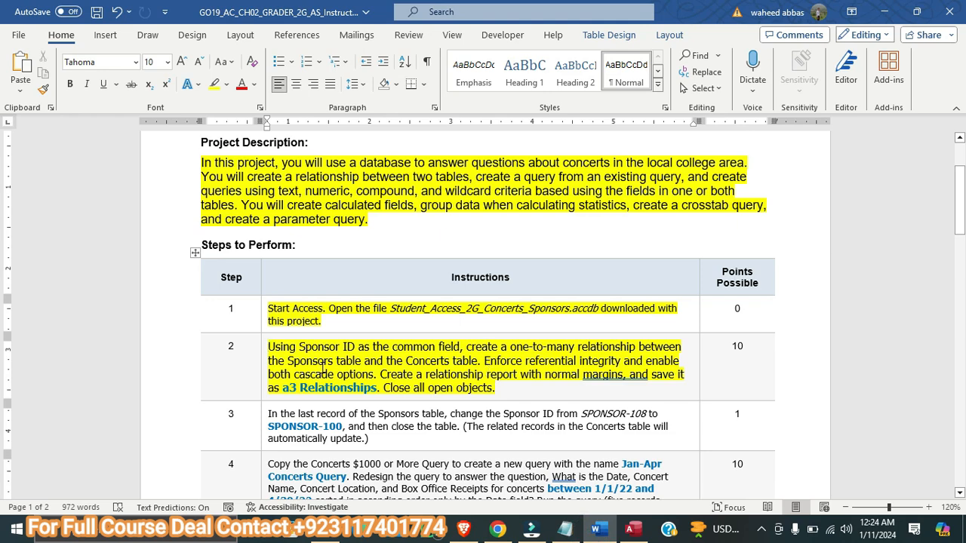
left_click(628, 528)
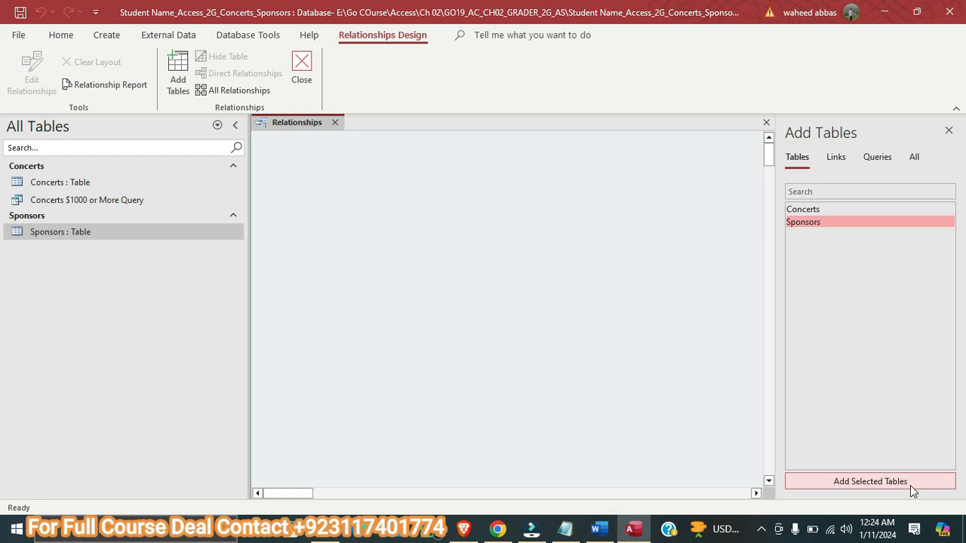
double_click(800, 209)
double_click(804, 222)
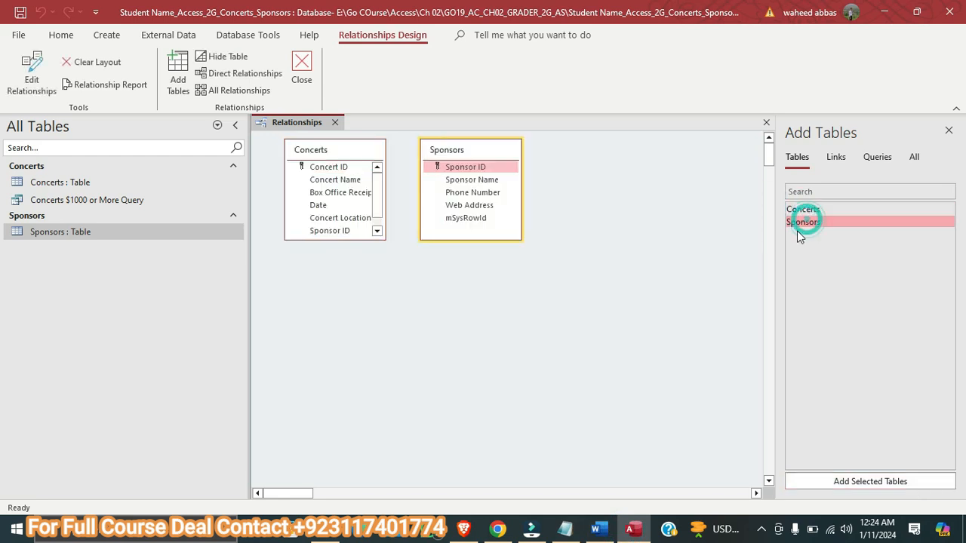
Expand the Concerts field list to show all fields and link Sponsor ID from Sponsors to Sponsor ID in Concerts
left_click(610, 532)
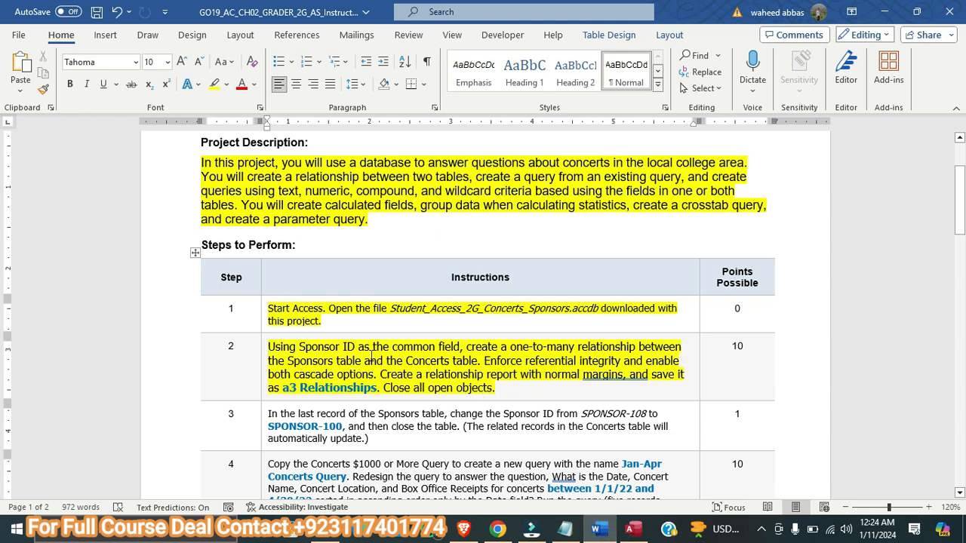
left_click(632, 530)
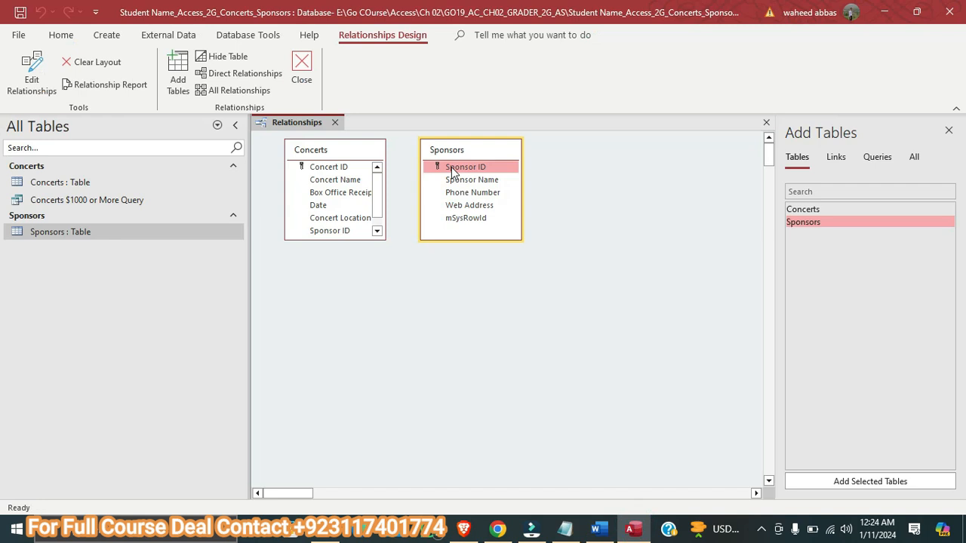
double_click(357, 240)
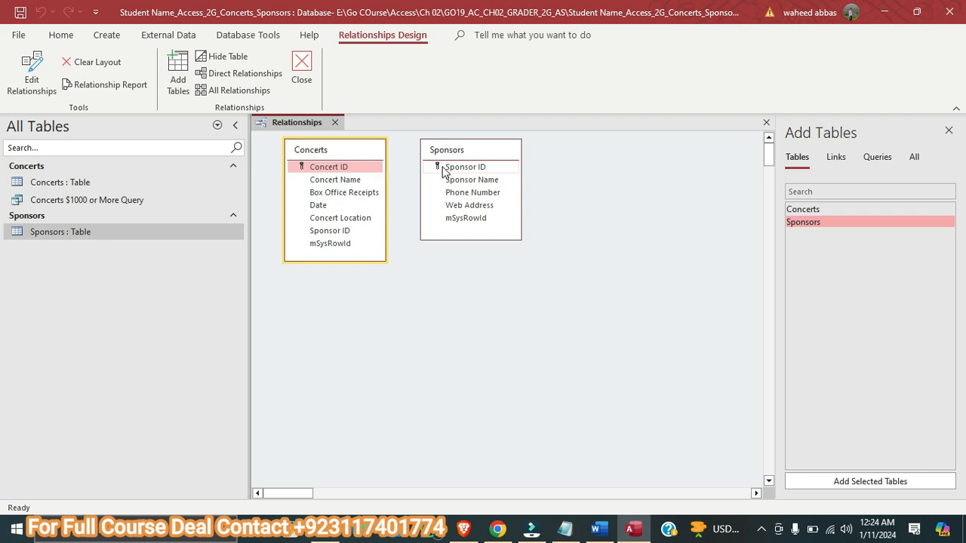
left_click_drag(443, 169, 343, 235)
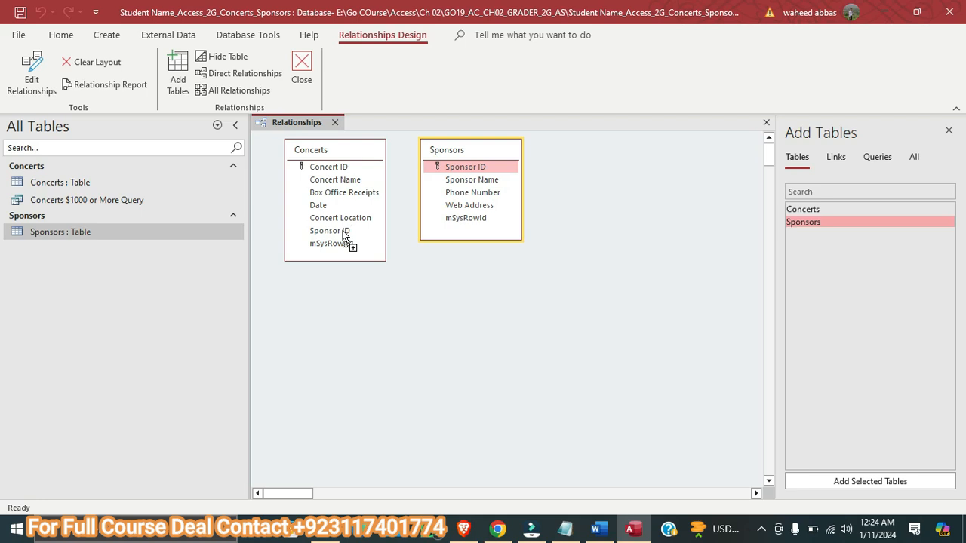
left_click_drag(343, 236, 342, 233)
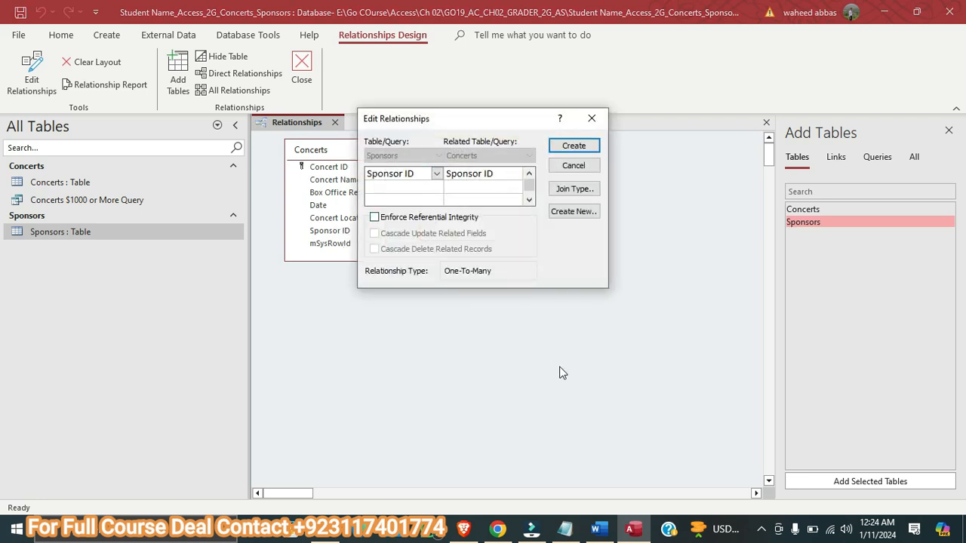
Create the one-to-many relationship with referential integrity enforced, cascade update of related fields and cascade delete of related records enabled
left_click(597, 529)
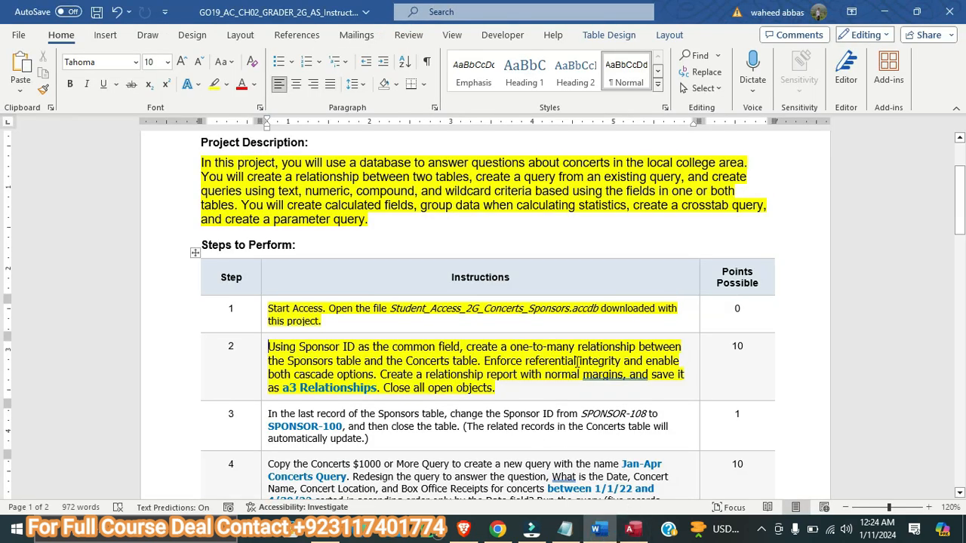
key("alt+Tab")
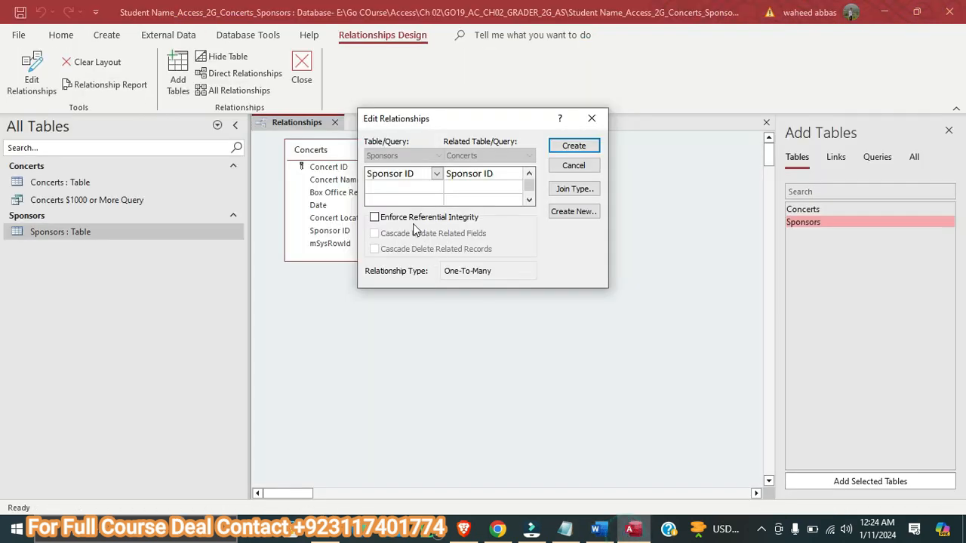
left_click(415, 218)
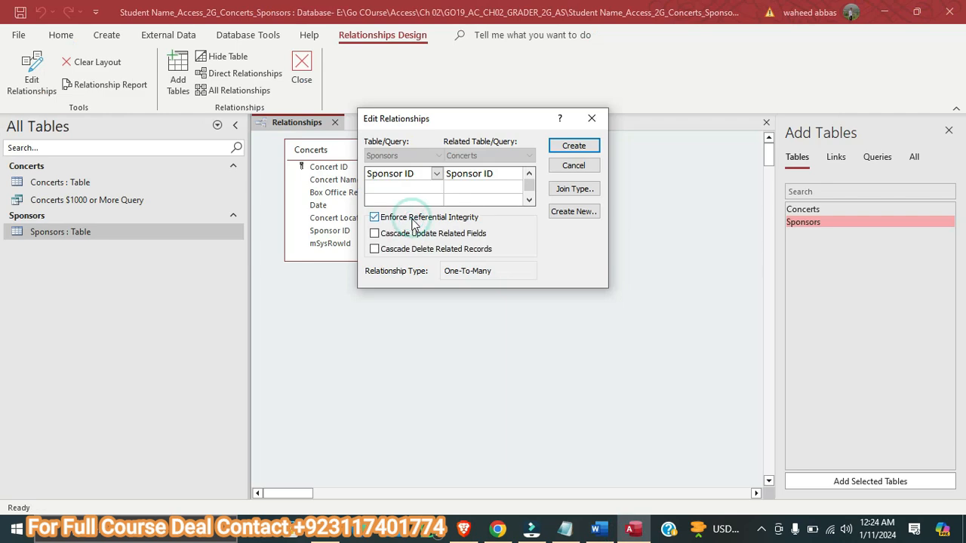
left_click(598, 529)
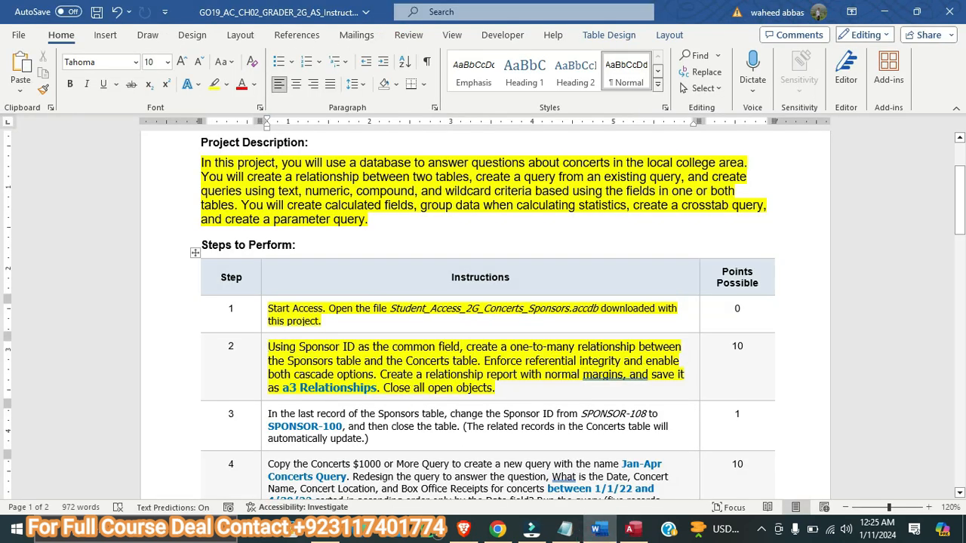
left_click(633, 528)
left_click(409, 234)
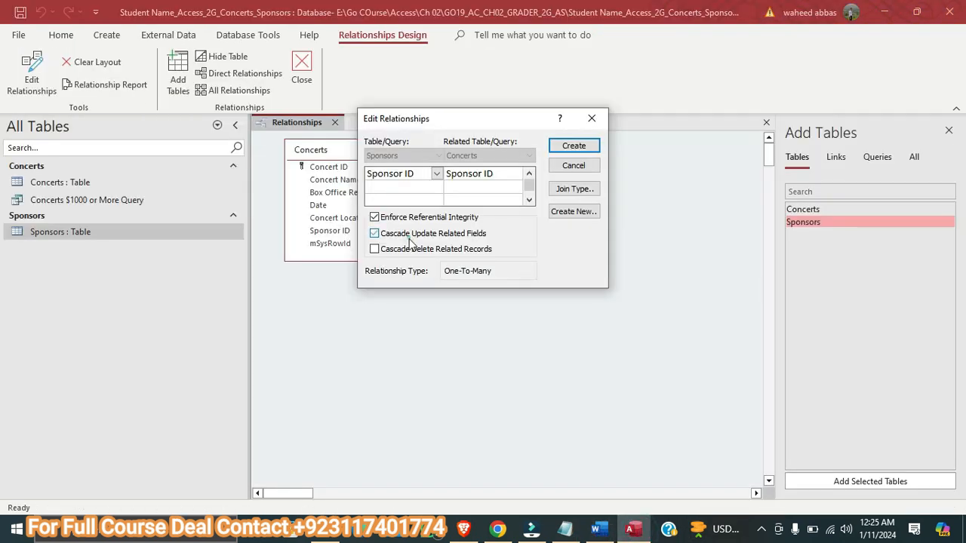
left_click(416, 249)
left_click(592, 529)
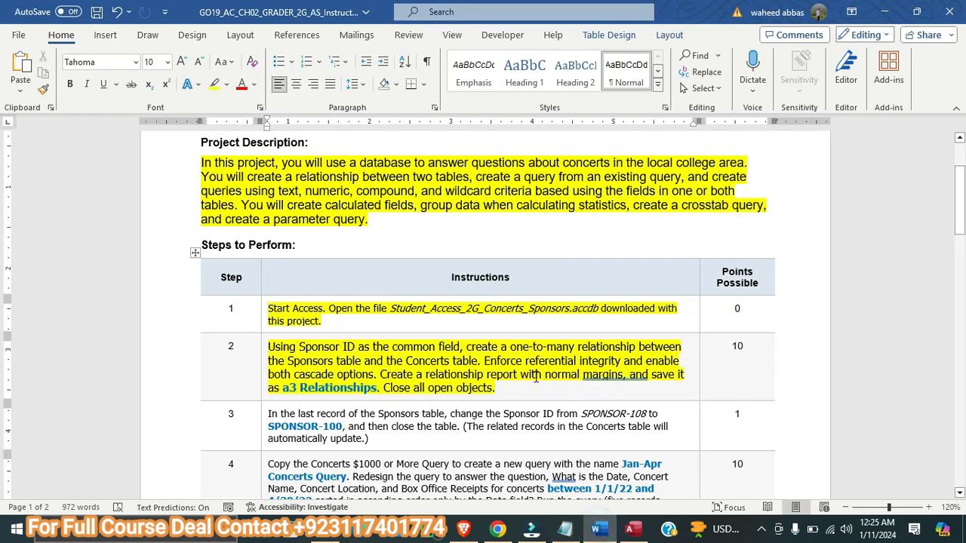
left_click(633, 528)
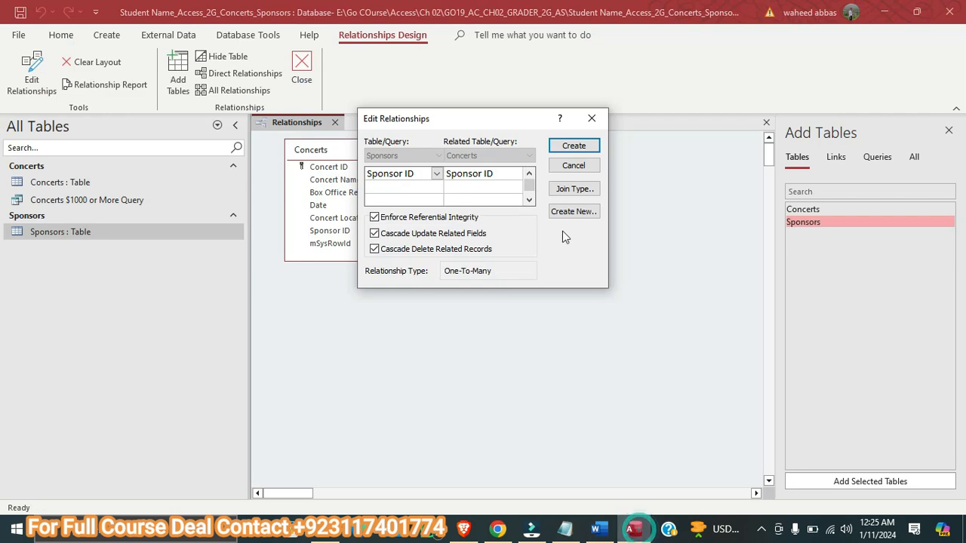
left_click(575, 144)
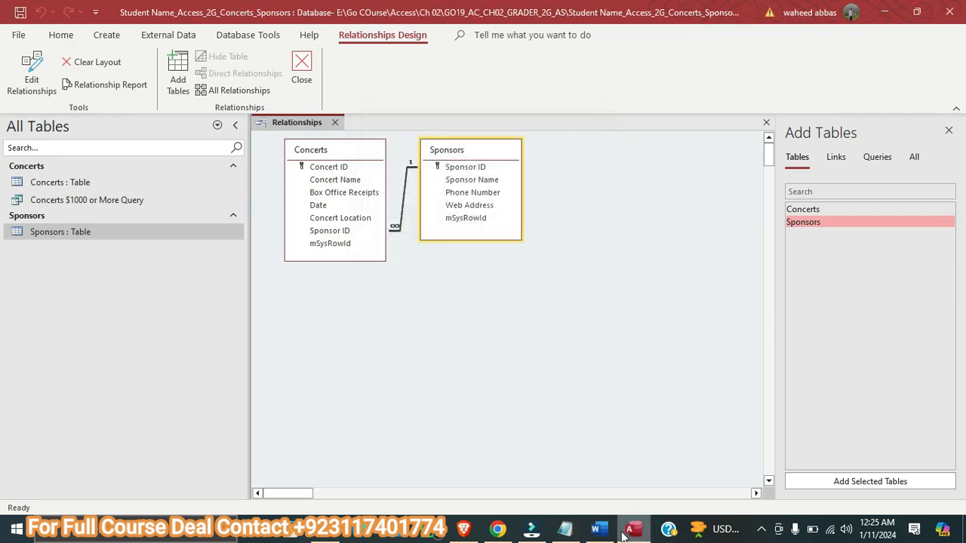
Generate a relationship report in Access, then check its margin and name requirements in the Word instructions
left_click(599, 530)
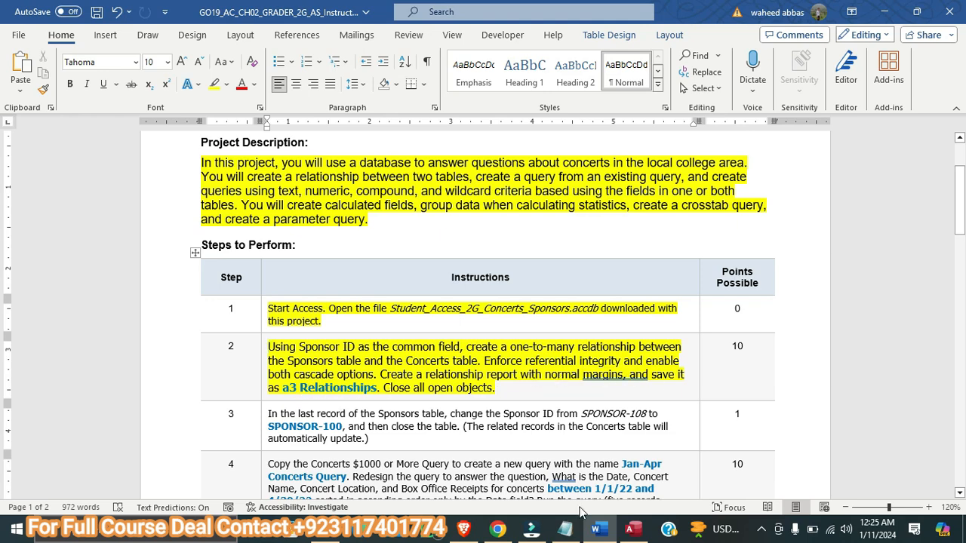
left_click(632, 528)
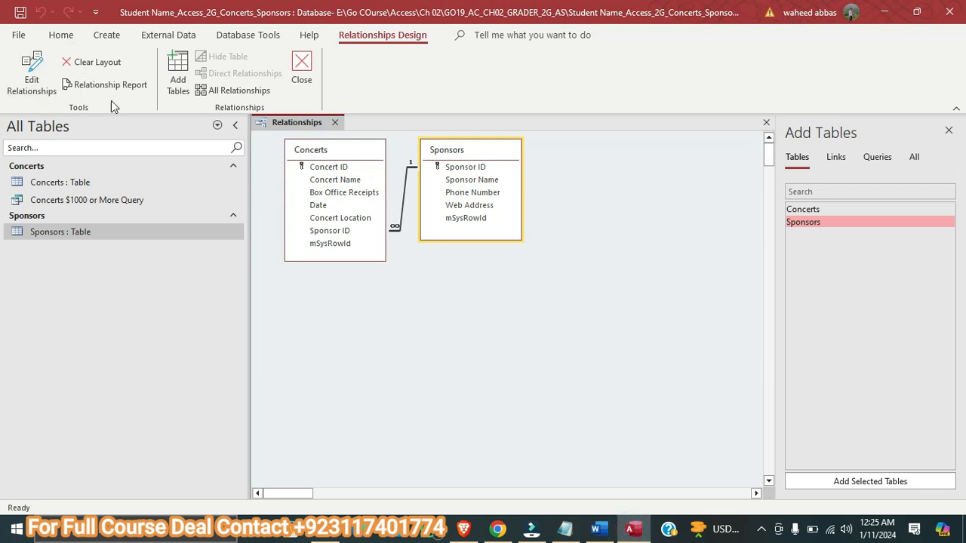
left_click(92, 89)
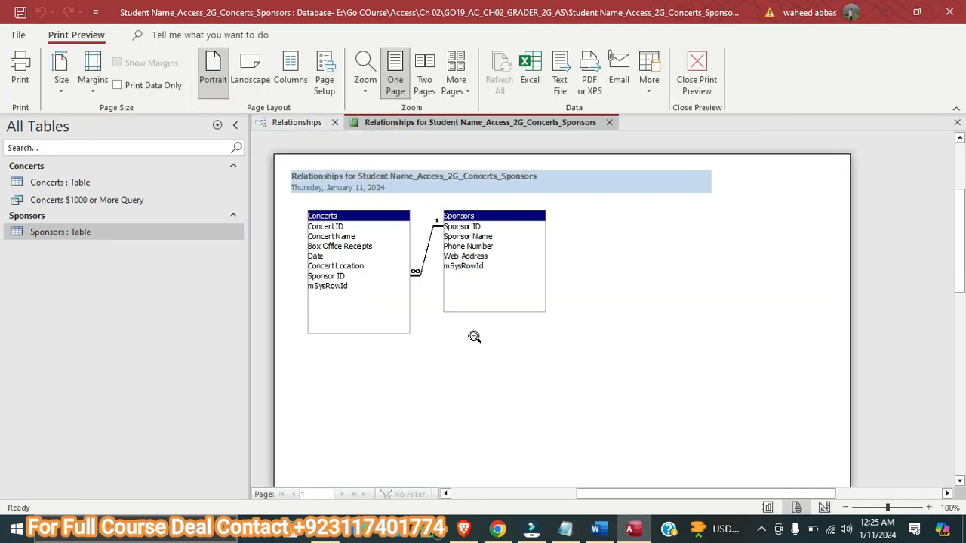
left_click(598, 530)
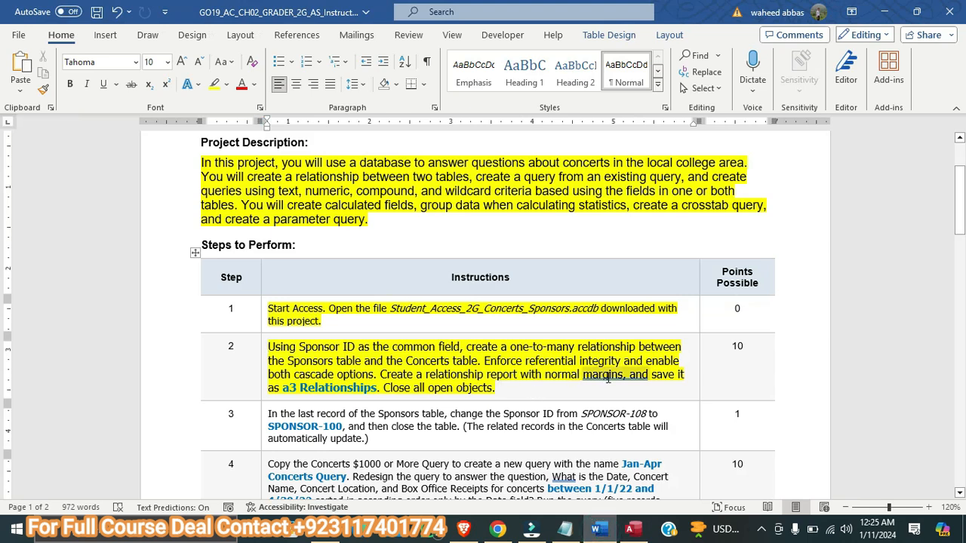
Switch to the Access database and set the relationship report's page margins to Normal
left_click(631, 530)
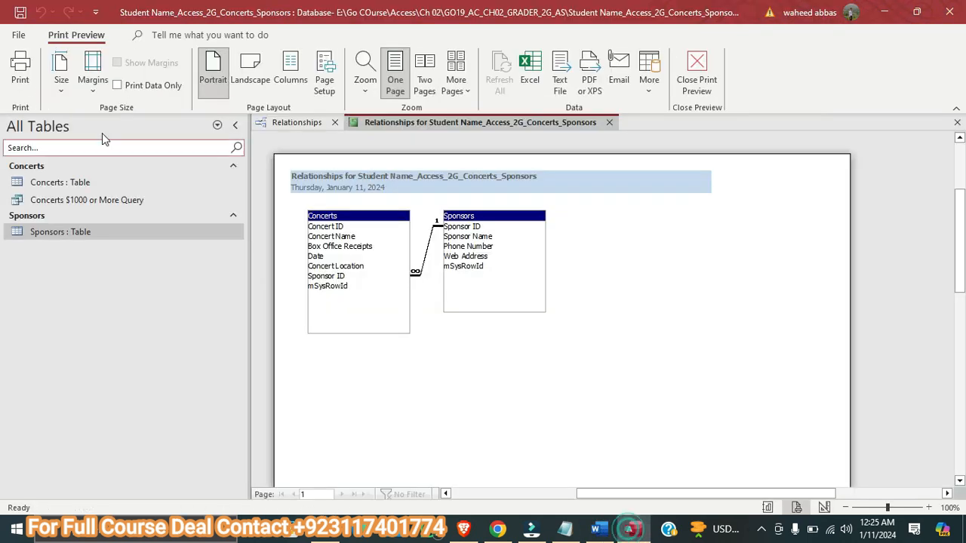
left_click(93, 75)
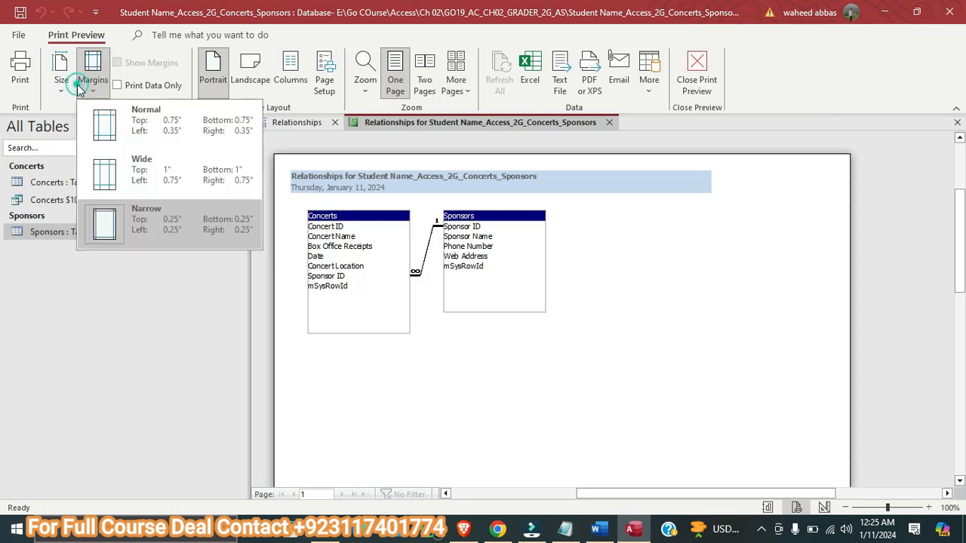
left_click(139, 121)
Check the required report name in the Word instructions and save the Access relationship report as a3 Relationships
left_click(598, 530)
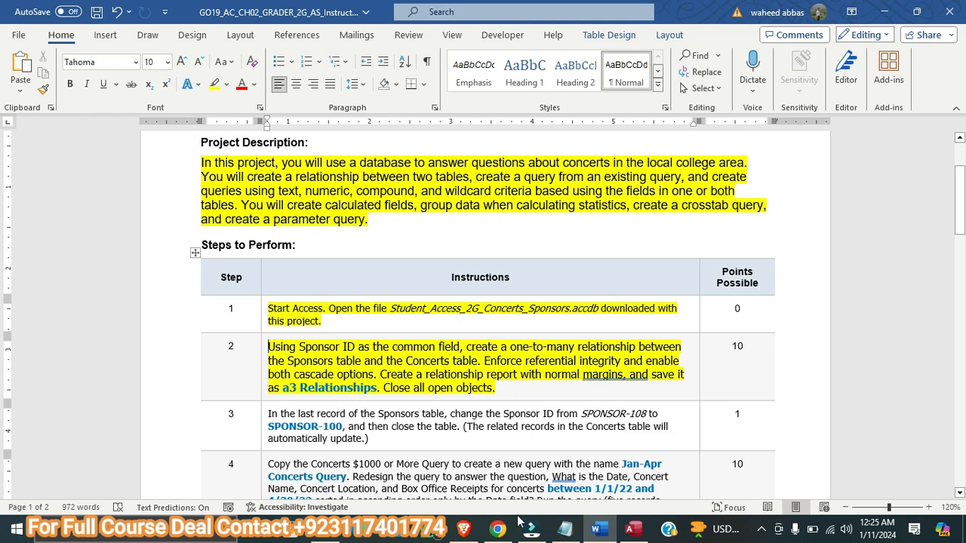
left_click(632, 530)
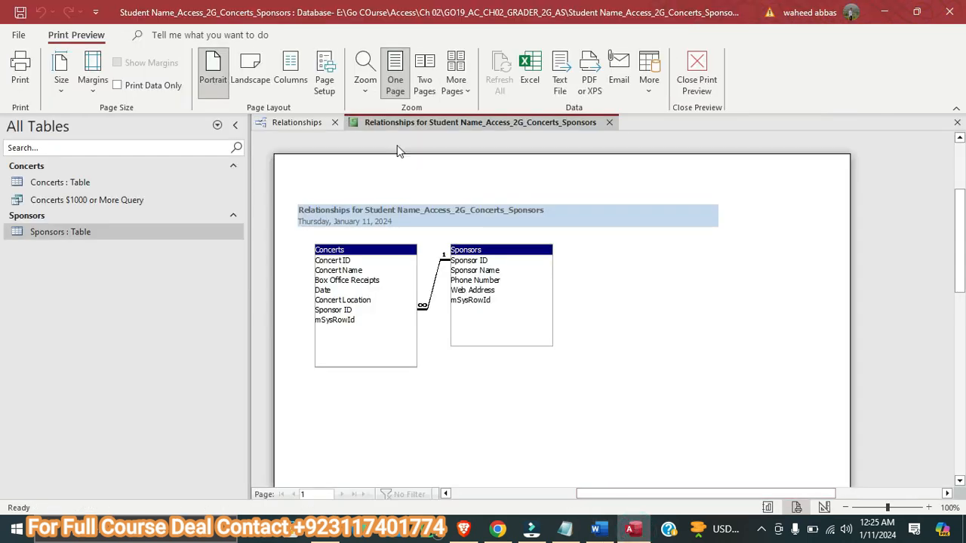
right_click(393, 121)
left_click(425, 134)
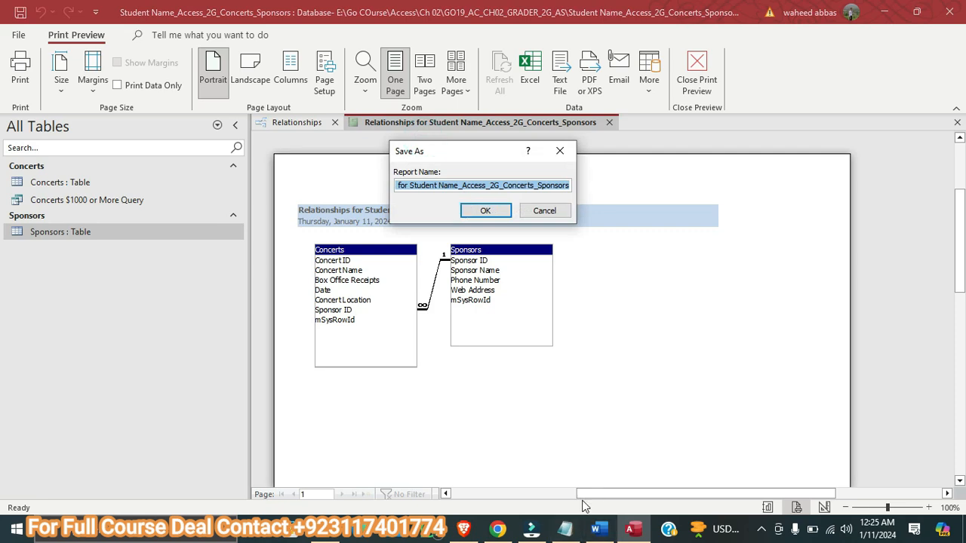
left_click(596, 529)
left_click(631, 530)
key("BackSpace")
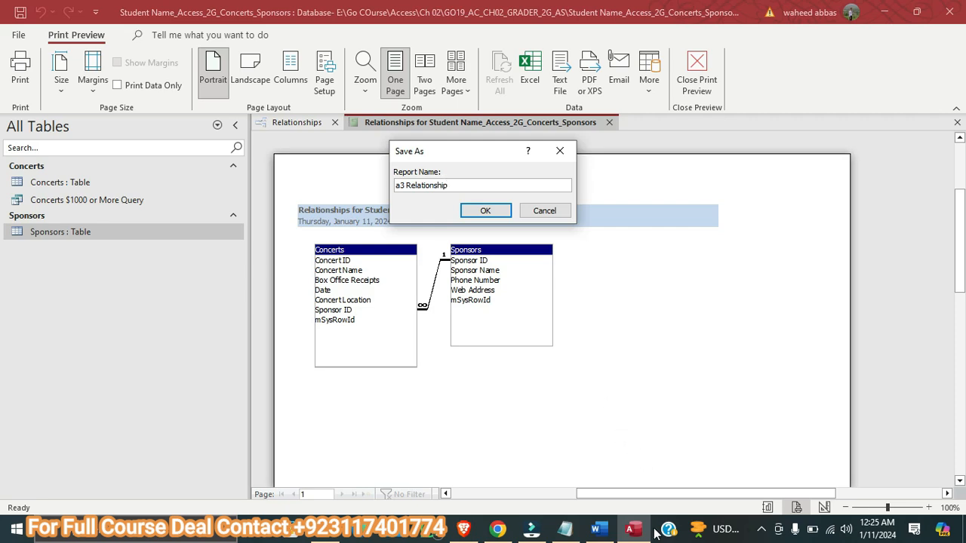
left_click(599, 529)
left_click(628, 535)
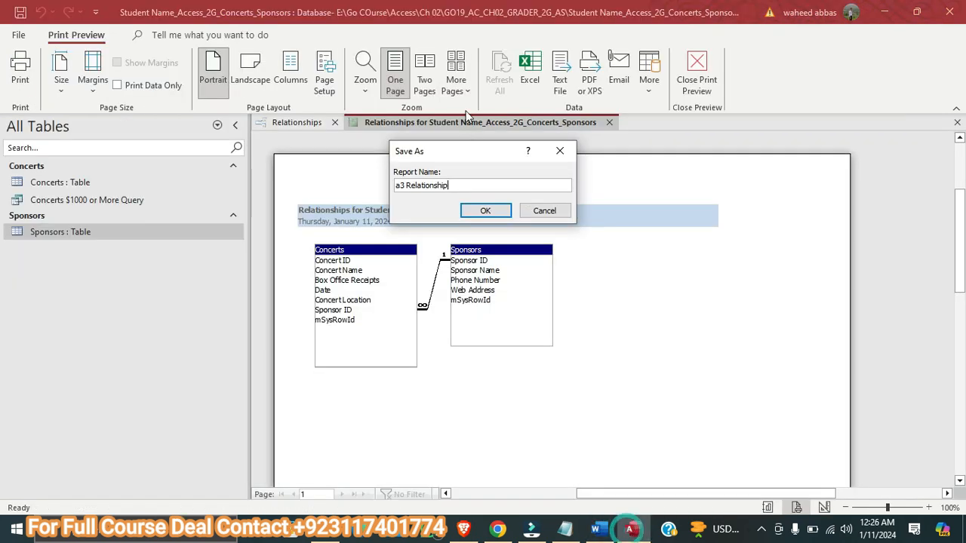
left_click(485, 210)
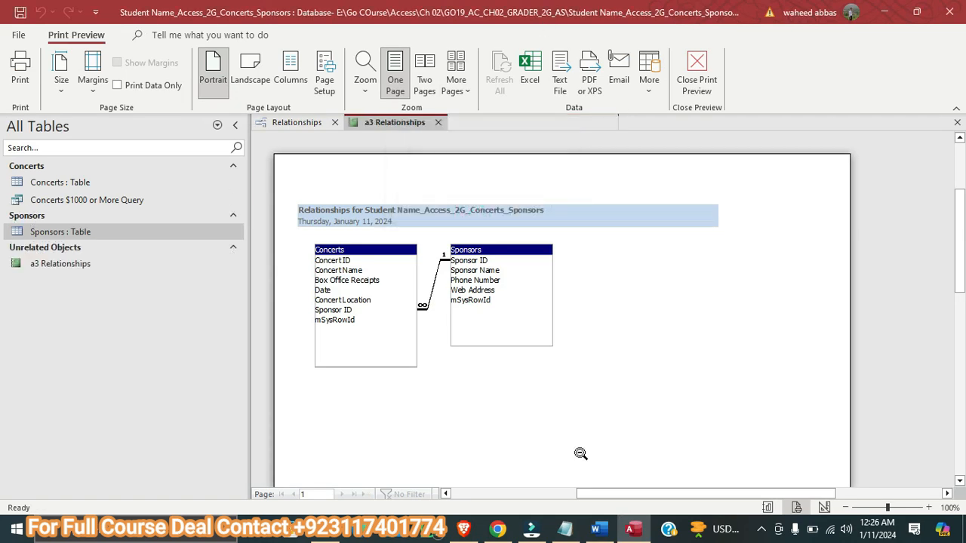
Recheck the Word instructions, save the a3 Relationships report in Access, and close both the report and the Relationships window
left_click(599, 529)
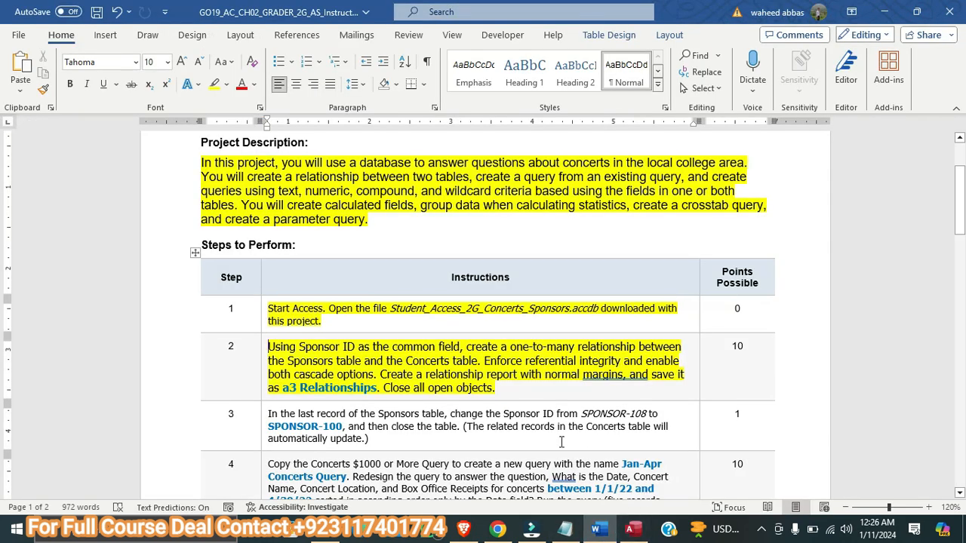
left_click(630, 529)
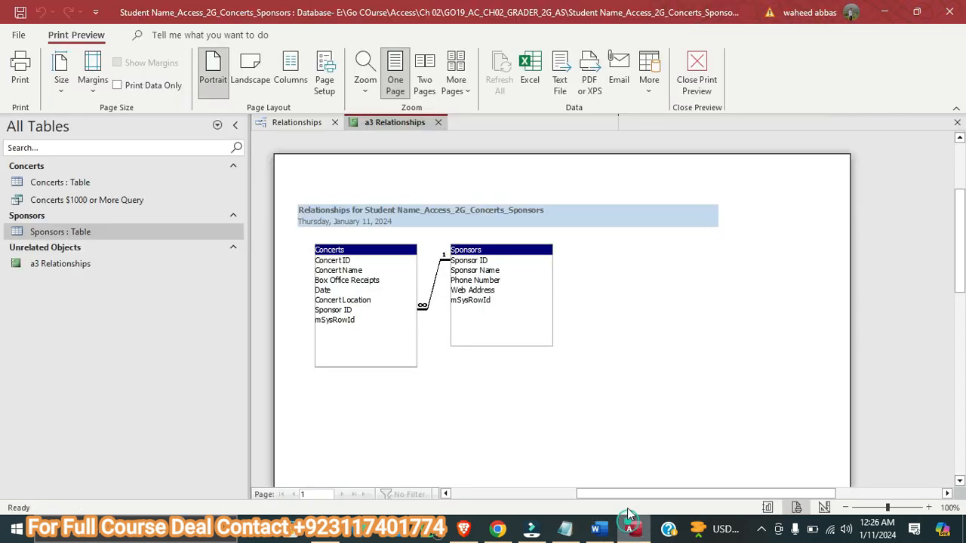
right_click(392, 130)
left_click(427, 134)
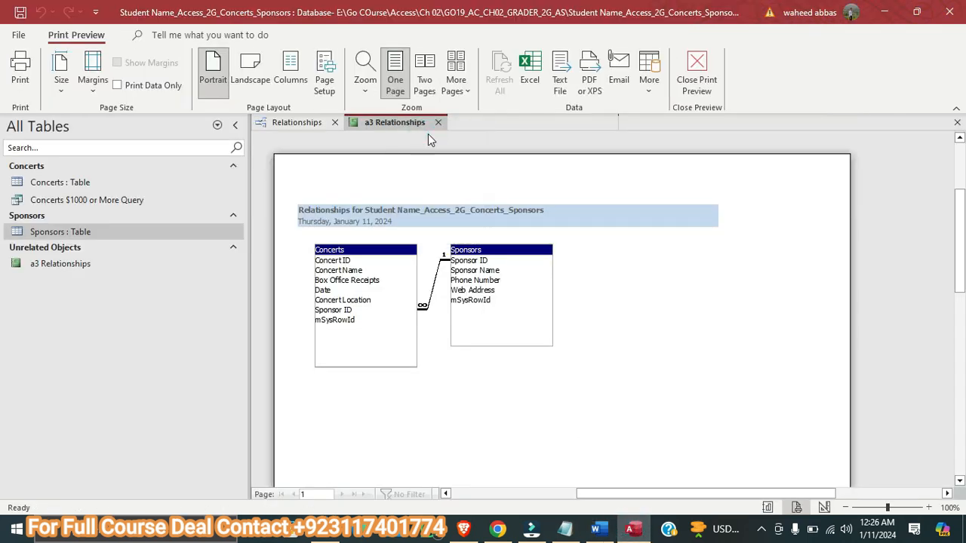
left_click(439, 122)
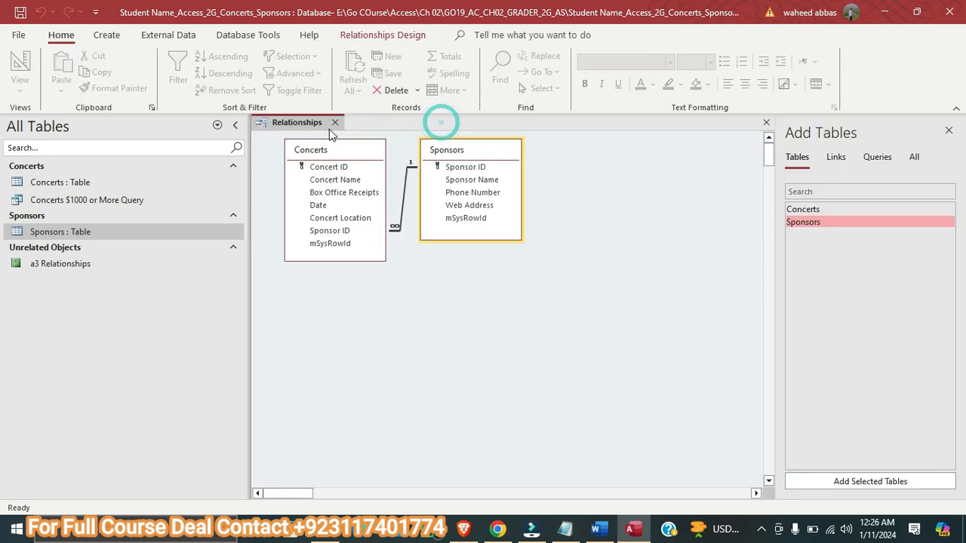
left_click(335, 122)
Switch to the Word instructions, highlight the step 3 text in yellow and enlarge it to 11 pt
left_click(600, 533)
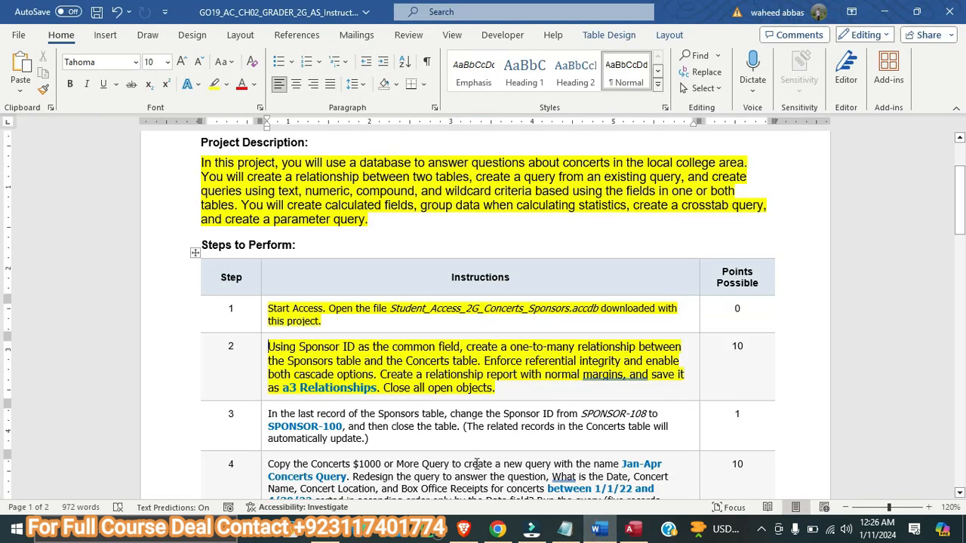
scroll(408, 374, "down", 1)
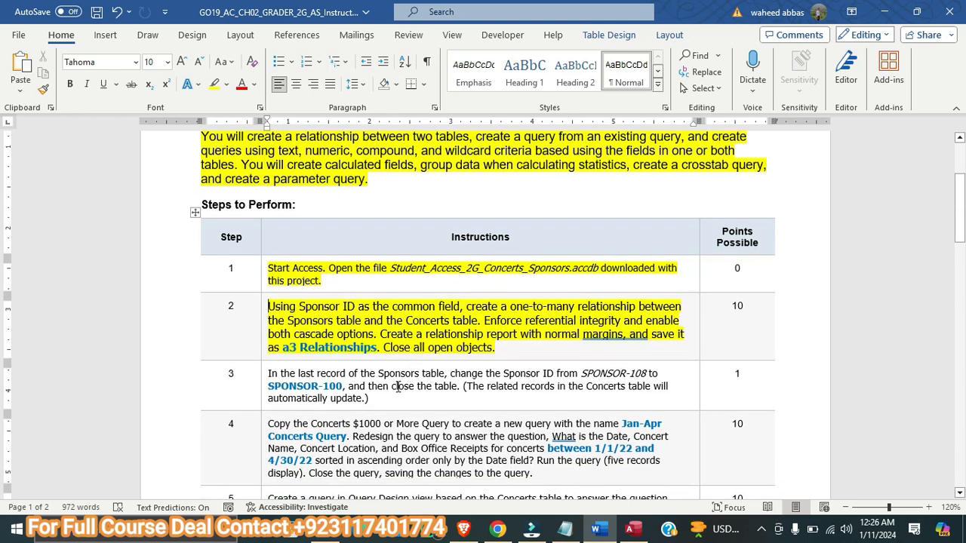
triple_click(378, 398)
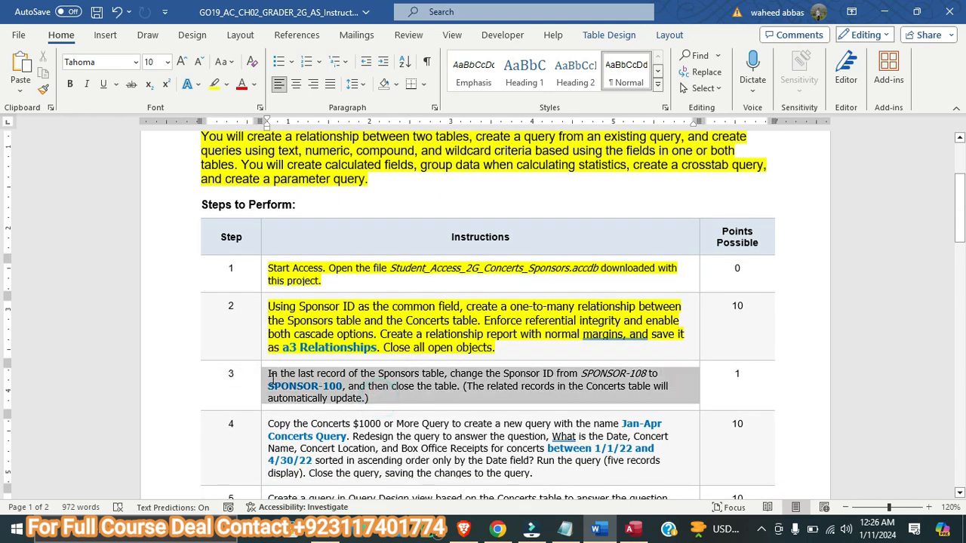
left_click(215, 83)
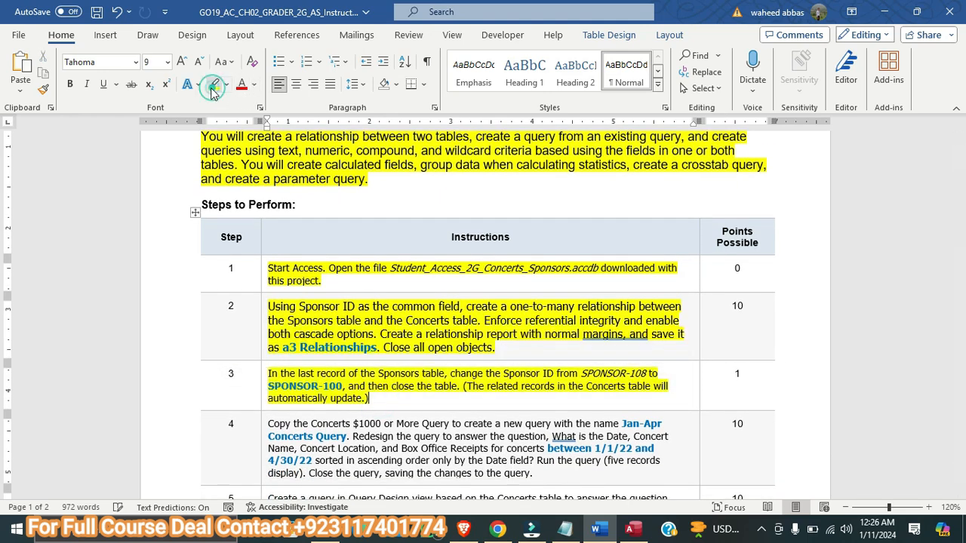
triple_click(382, 398)
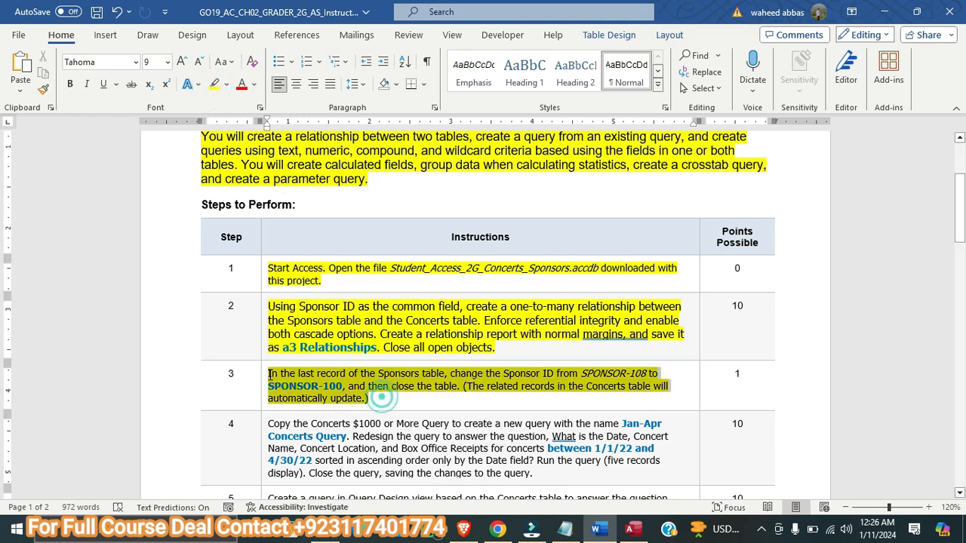
left_click(181, 62)
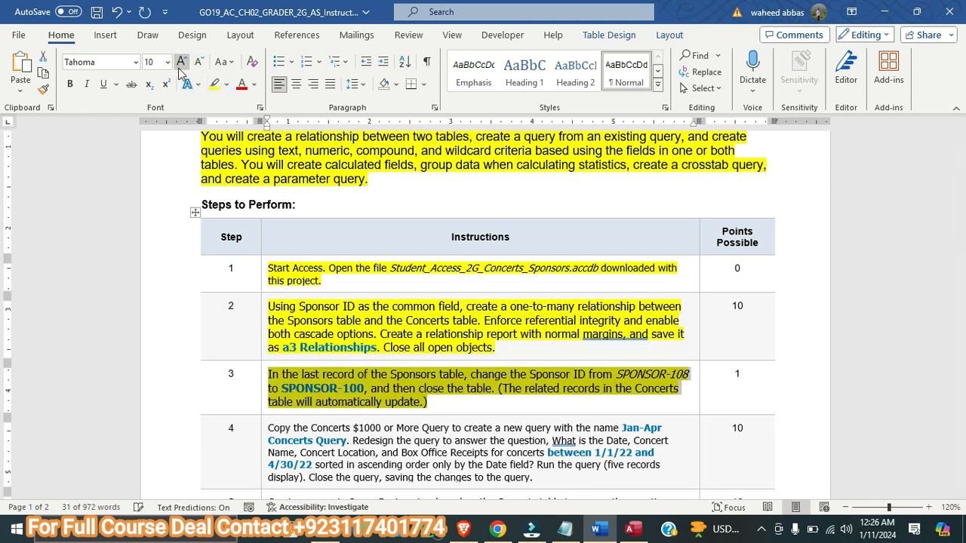
left_click(182, 61)
scroll(632, 268, "down", 1)
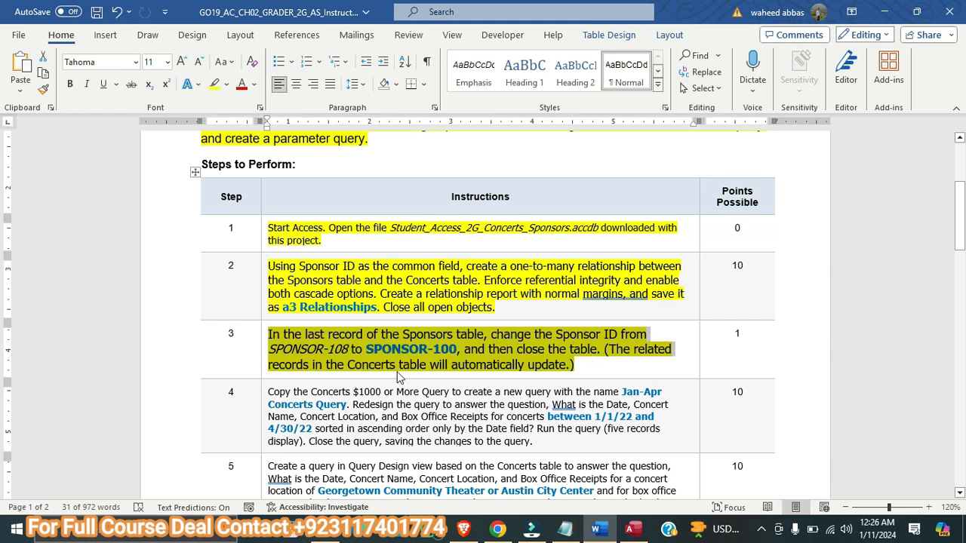
Open the Sponsors table in Access and change the last record's Sponsor ID to SPONSOR-100, as instruction step 3 in Word requires
left_click(633, 529)
left_click(600, 531)
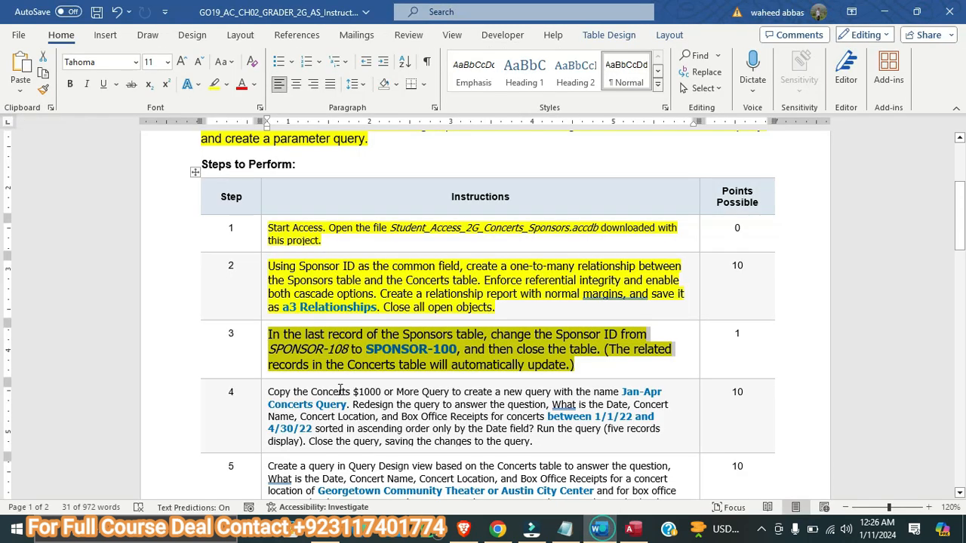
left_click(633, 529)
double_click(83, 234)
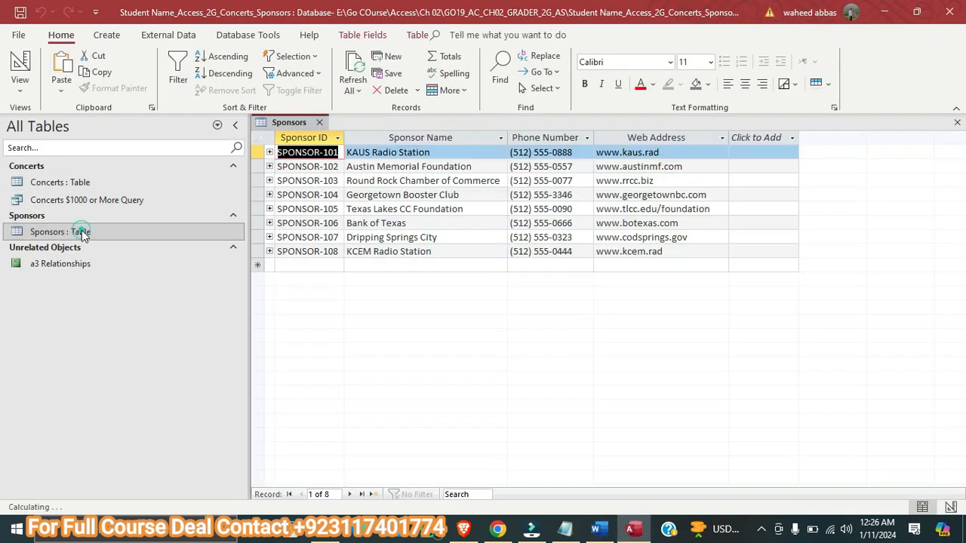
left_click(596, 530)
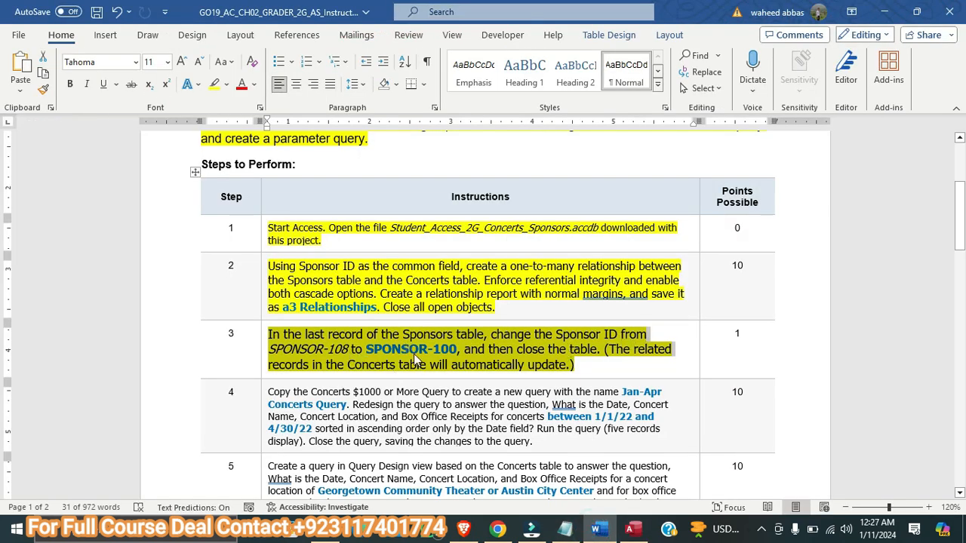
left_click(619, 529)
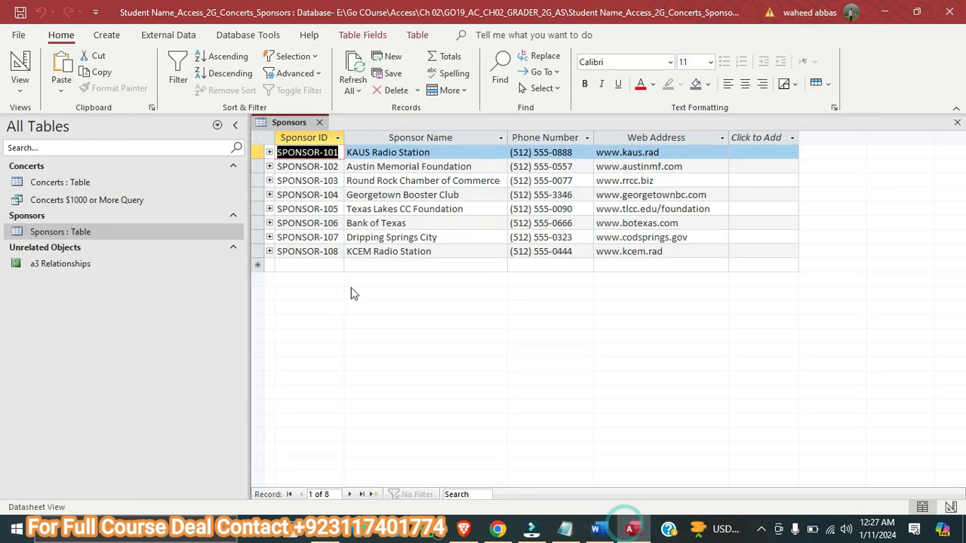
left_click(333, 251)
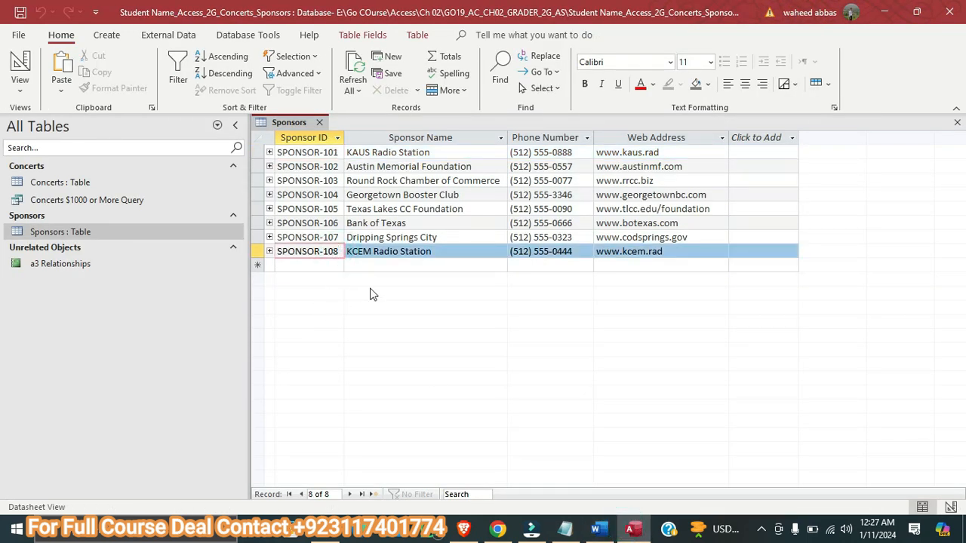
key("BackSpace")
key("Tab")
left_click(371, 294)
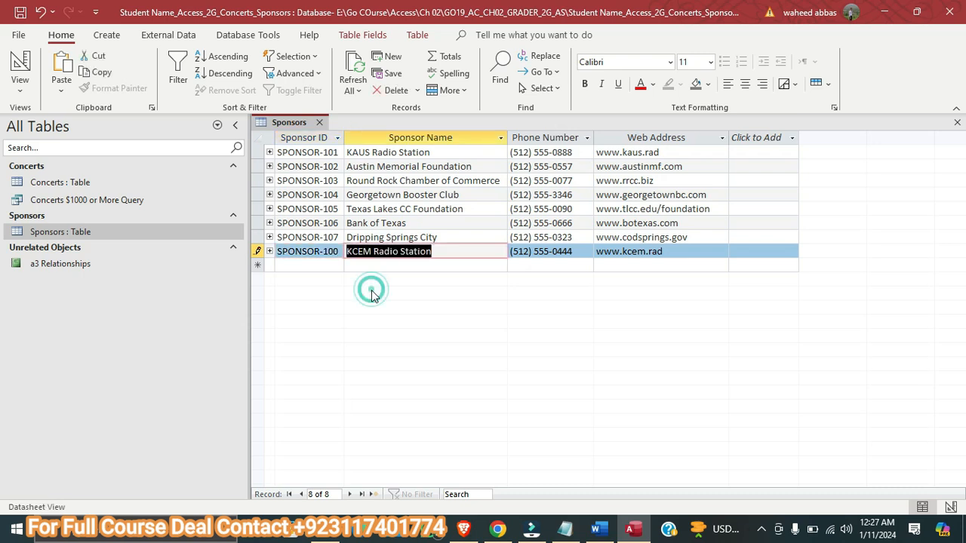
Recheck step 3 in the Word instructions, return to Access, and save and close the Sponsors table
left_click(598, 531)
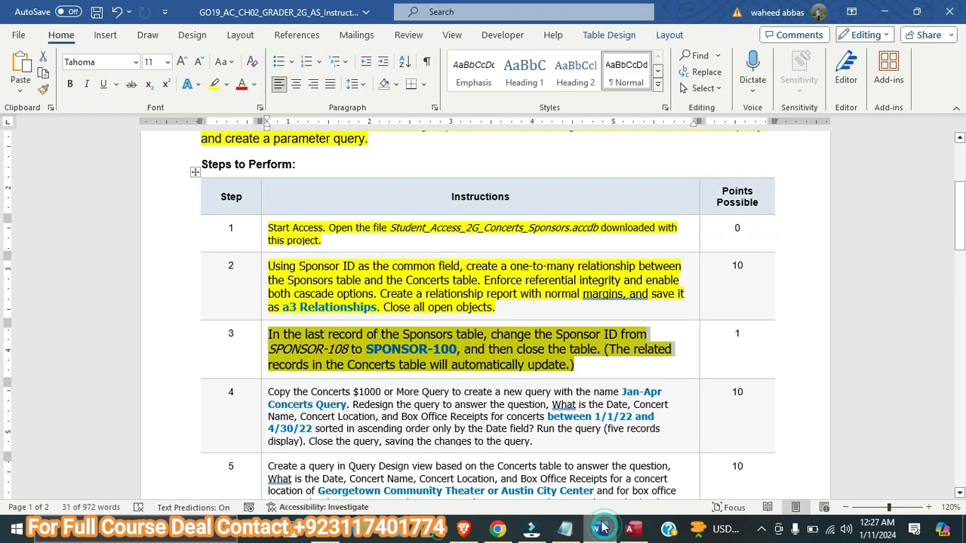
left_click(634, 531)
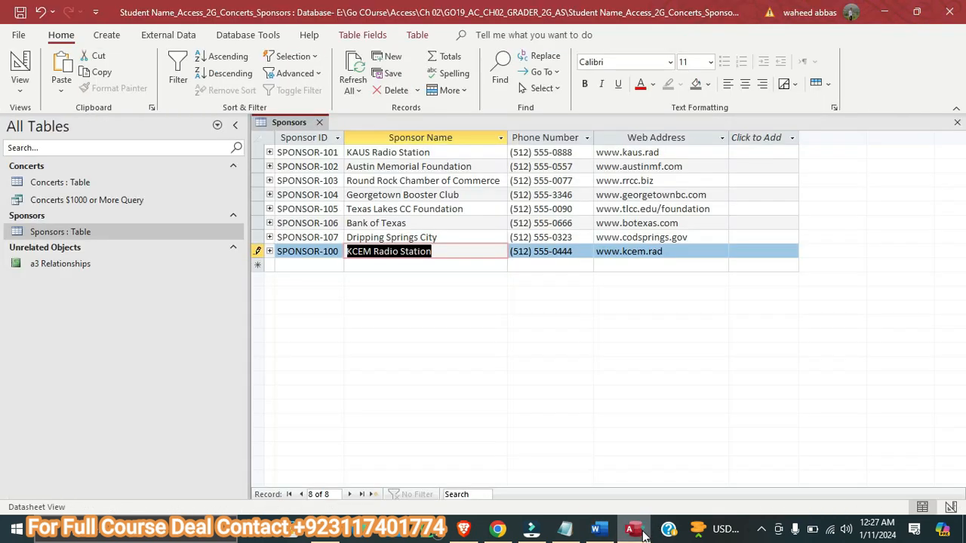
right_click(266, 123)
left_click(276, 128)
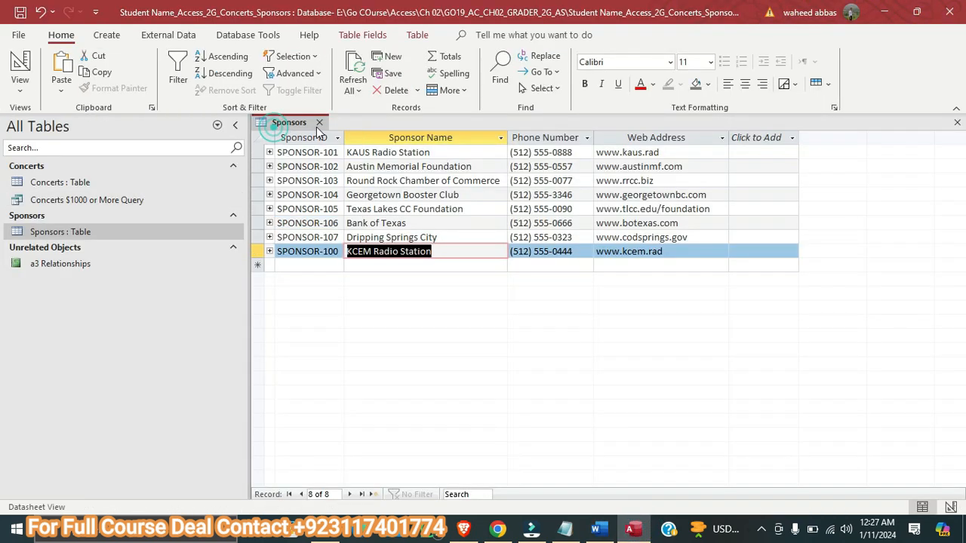
left_click(317, 124)
Reopen the Sponsors table, inspect the concert records related to SPONSOR-100, and close the table
double_click(104, 231)
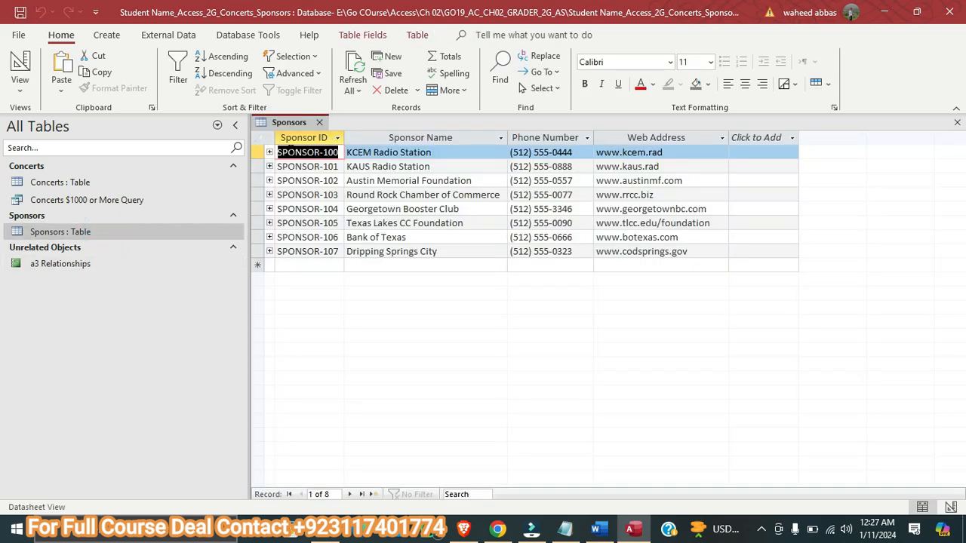
left_click(269, 153)
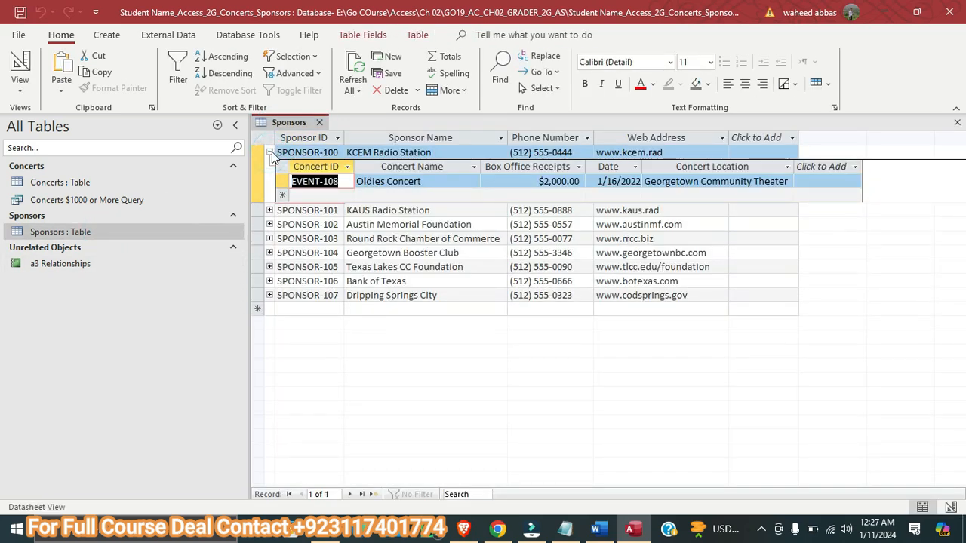
left_click(270, 152)
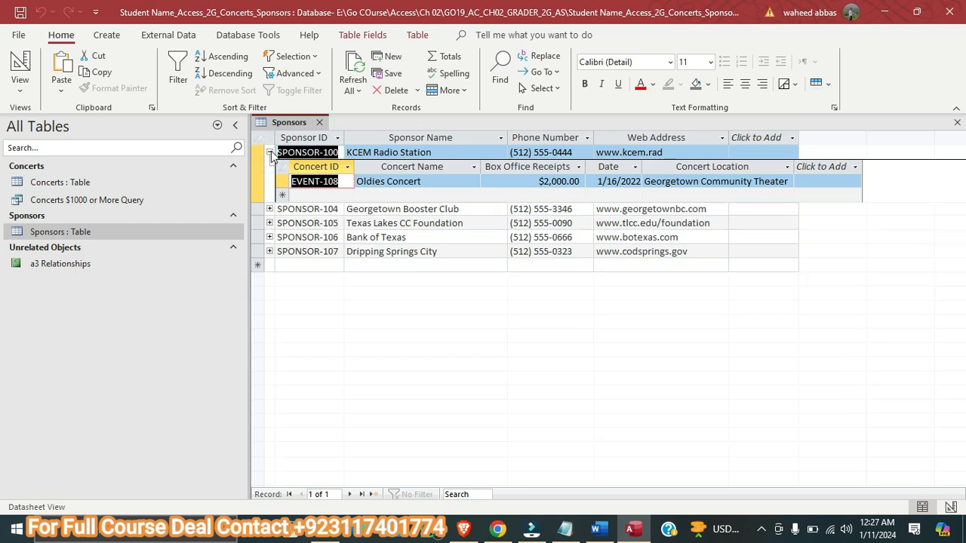
left_click(318, 123)
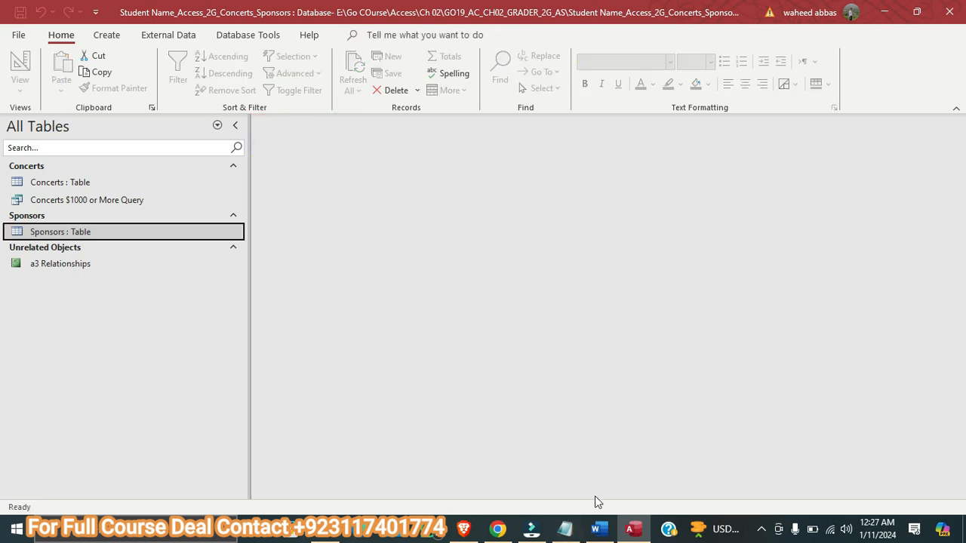
Switch to the Word instructions, enlarge the step 4 text to 10 pt and highlight it in yellow, and skim the remaining steps
left_click(591, 525)
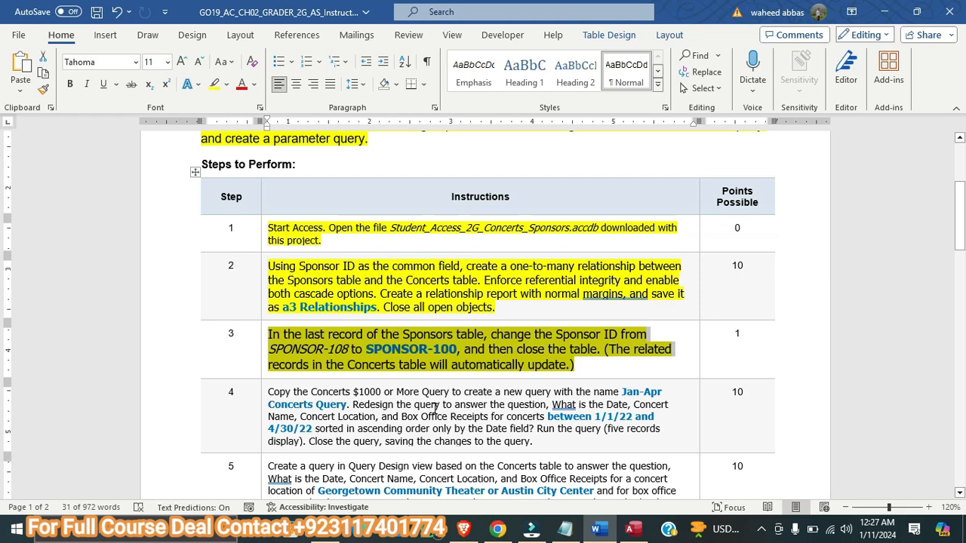
scroll(414, 388, "down", 2)
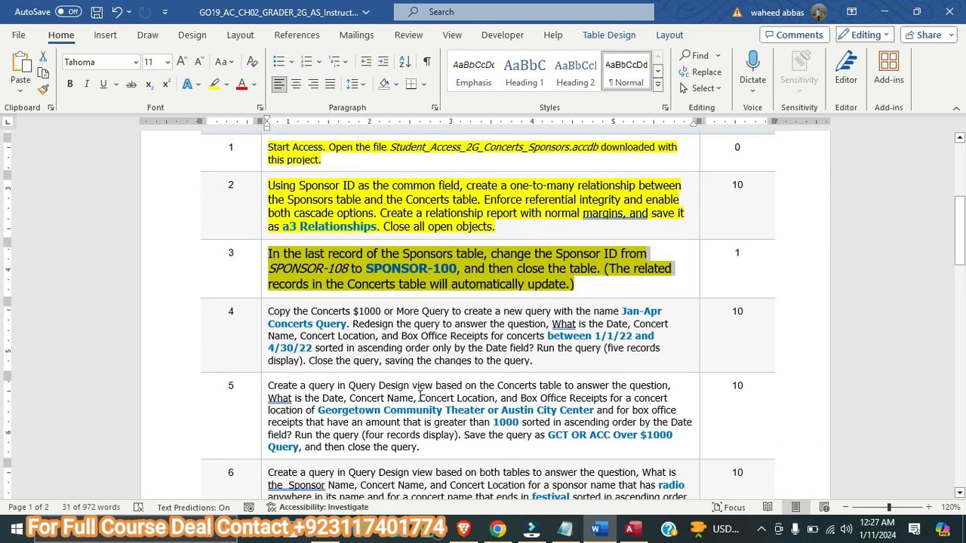
left_click_drag(534, 362, 280, 309)
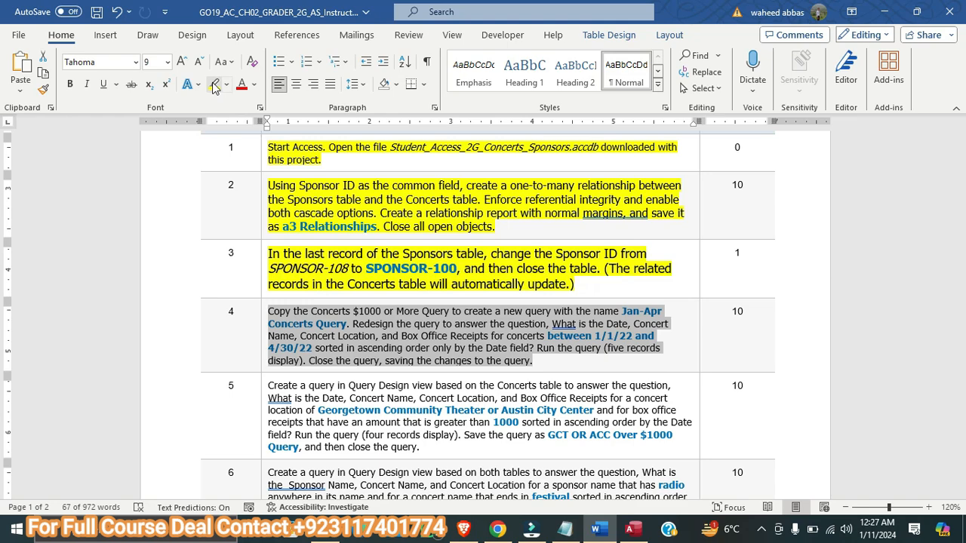
left_click(181, 61)
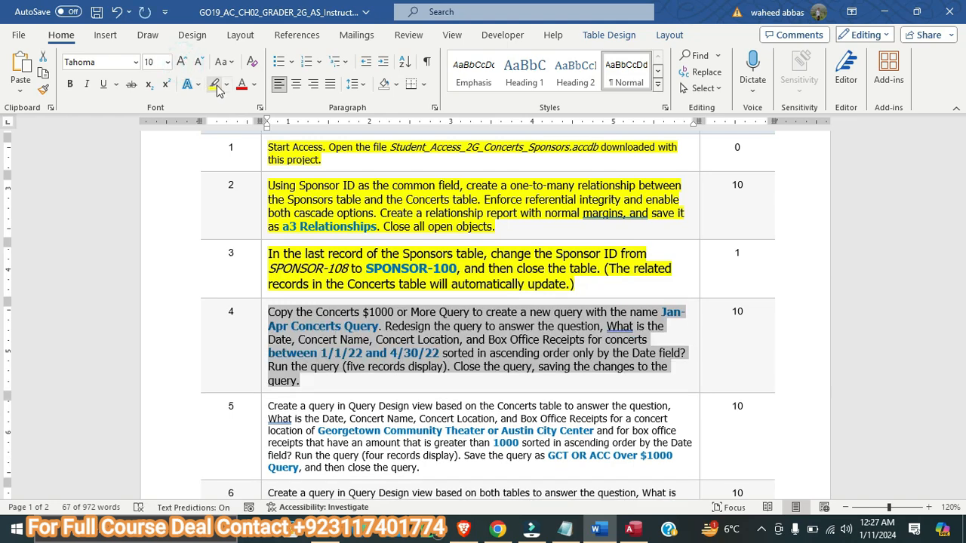
left_click(215, 85)
left_click(456, 297)
scroll(457, 297, "down", 3)
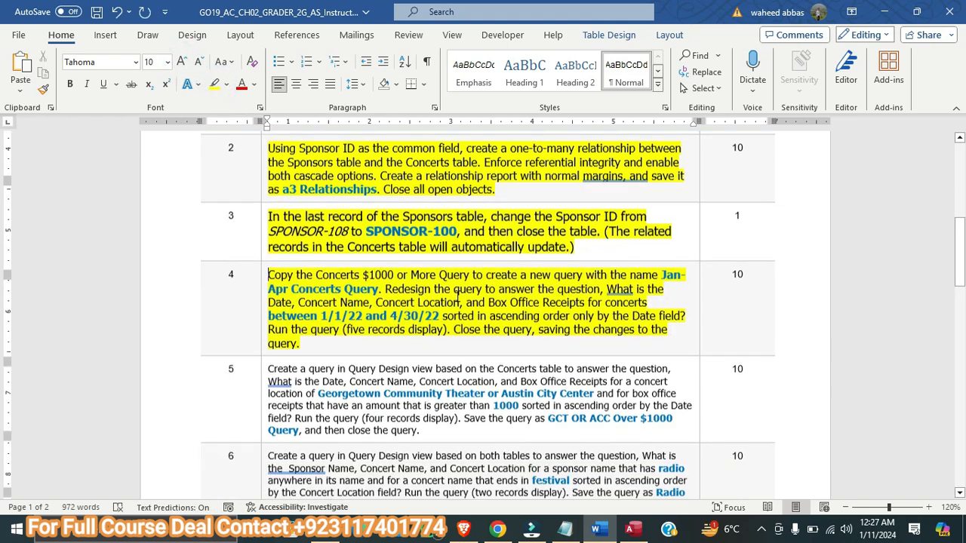
scroll(457, 296, "down", 15)
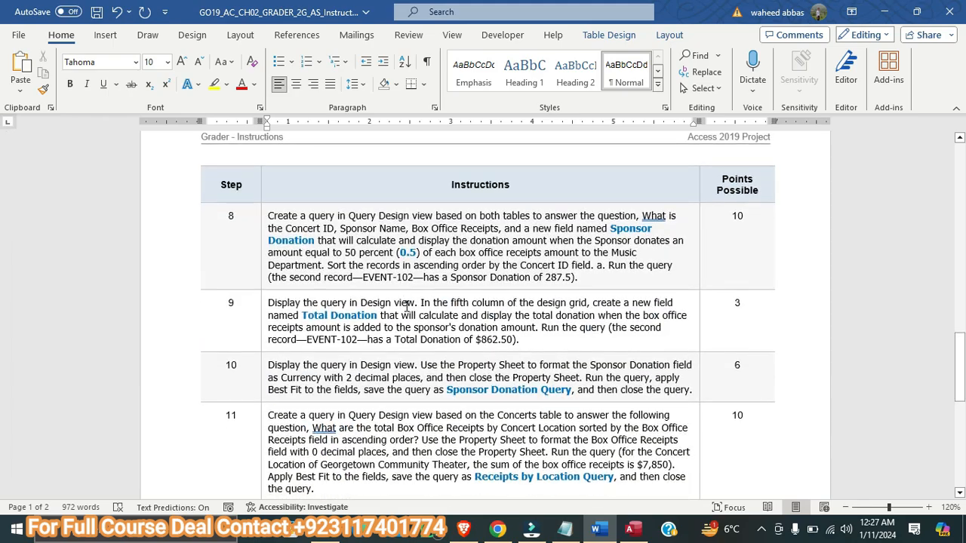
scroll(409, 312, "down", 2)
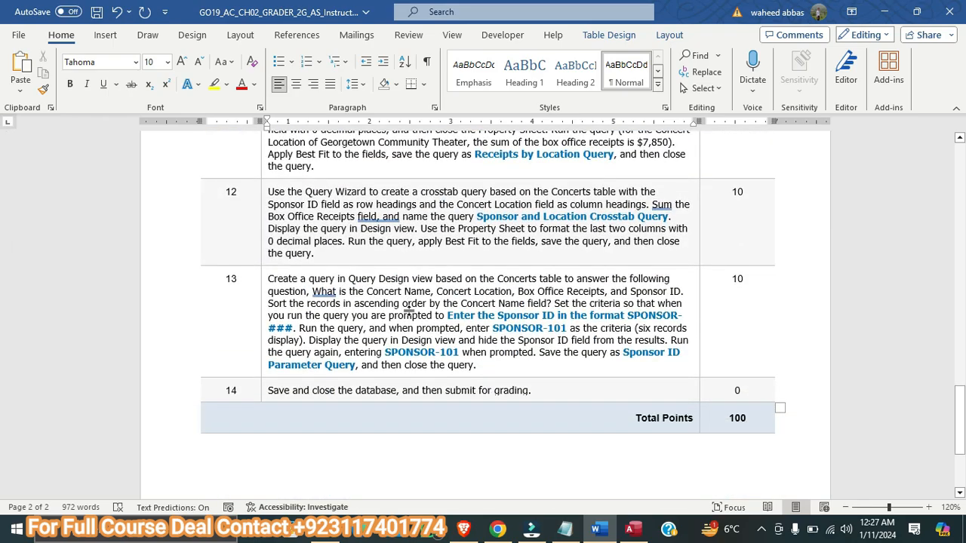
scroll(410, 312, "up", 20)
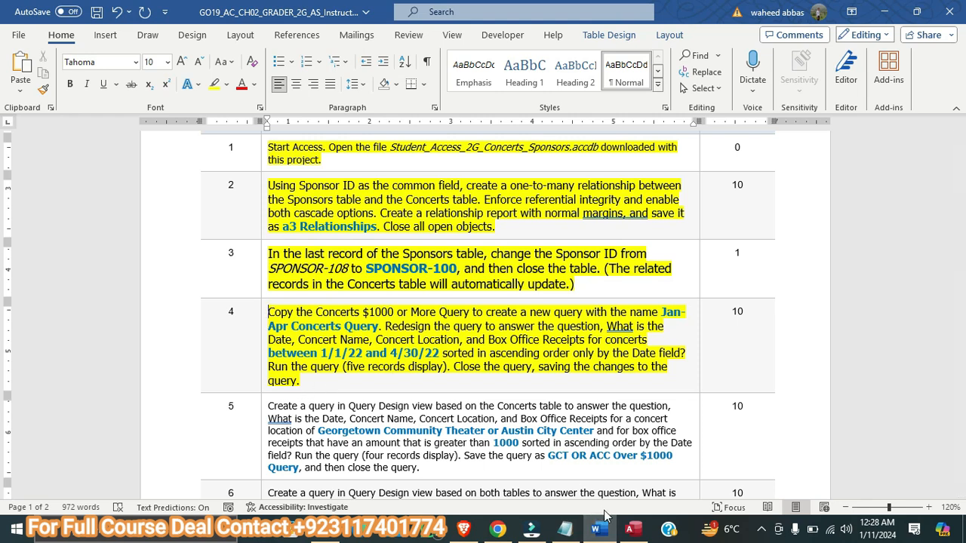
Switch to Access, copy the Concerts $1000 or More Query and start pasting it as a new query
left_click(633, 530)
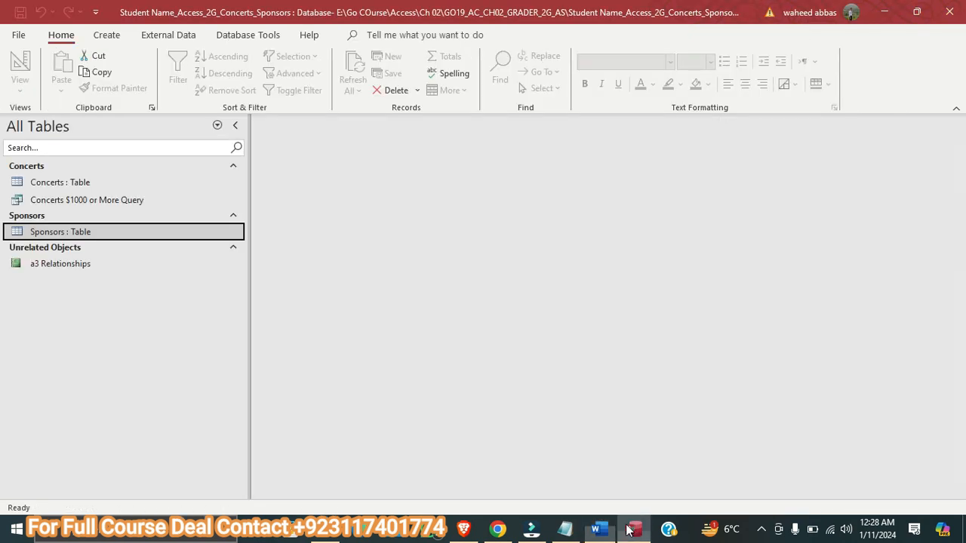
right_click(66, 204)
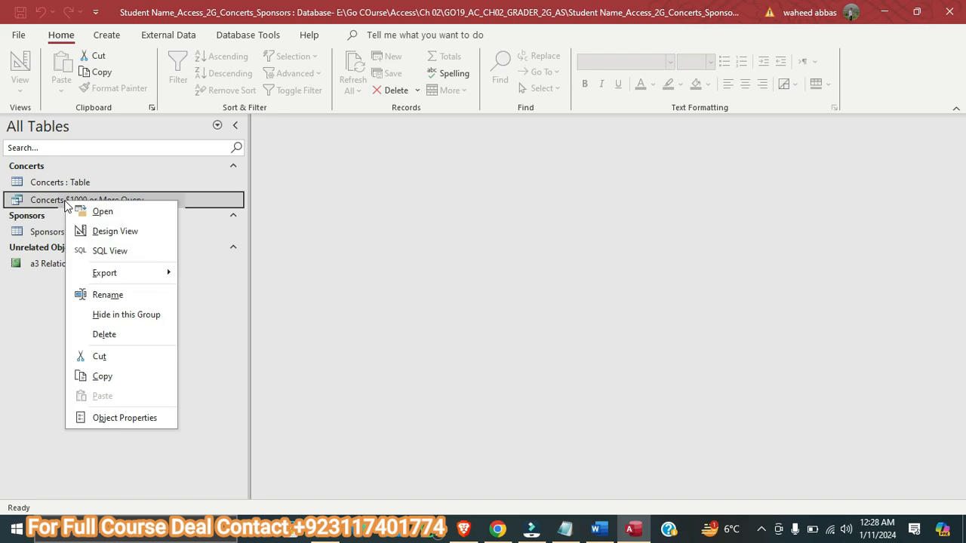
left_click(121, 380)
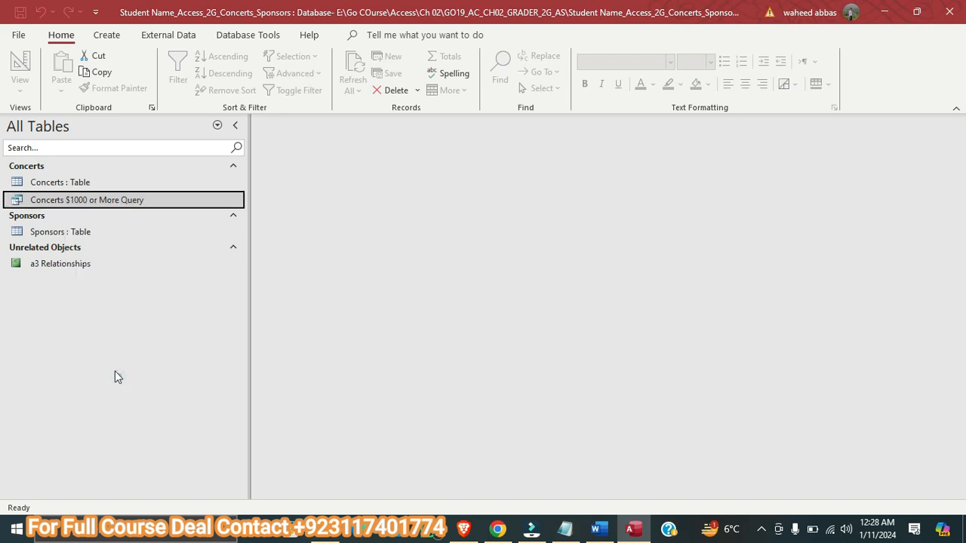
right_click(78, 295)
left_click(115, 387)
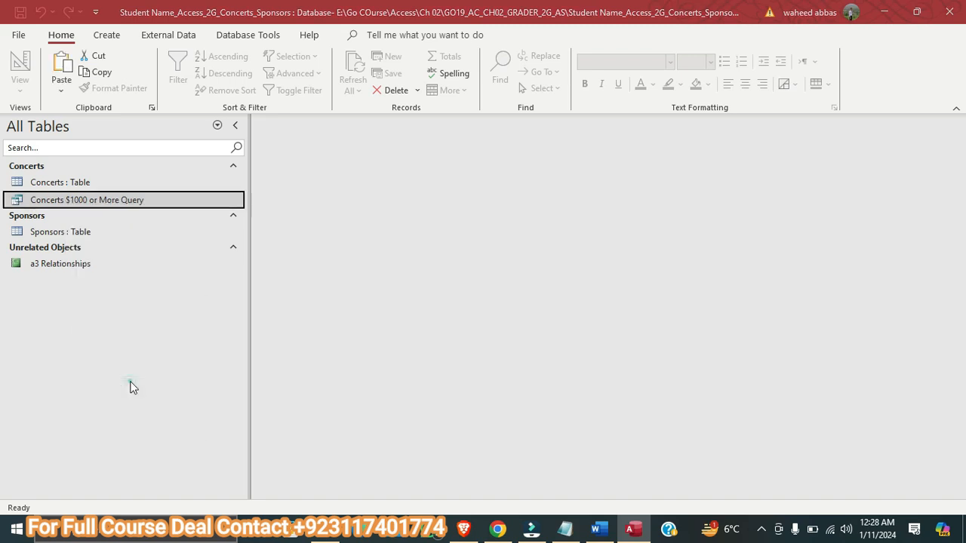
Copy the name Jan-Apr Concerts Query from step 4 in Word and use it to name the pasted query in Access
left_click(596, 530)
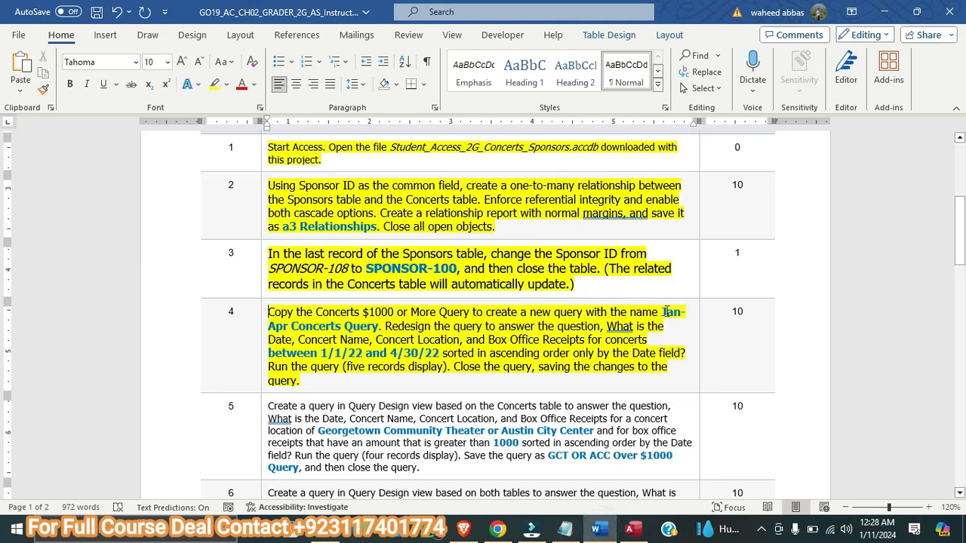
left_click_drag(664, 312, 376, 324)
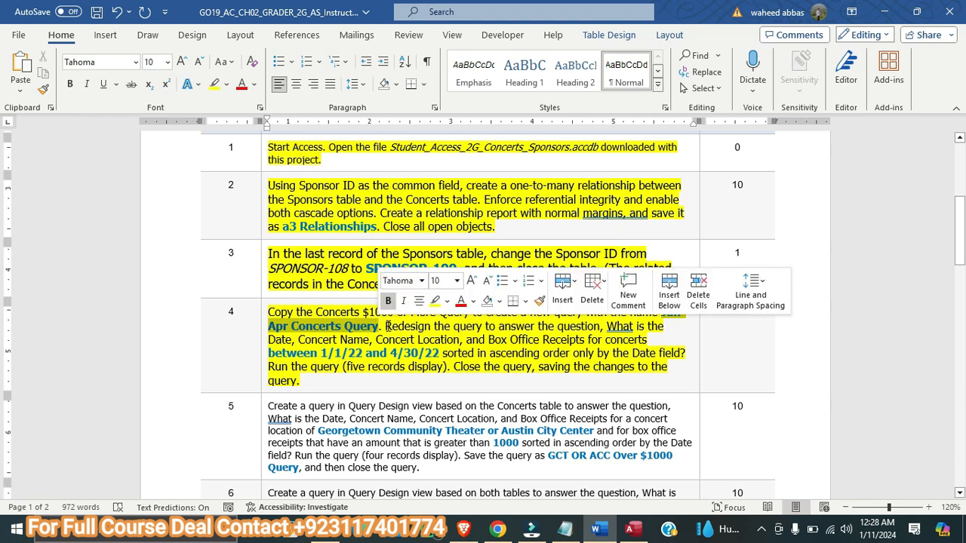
right_click(363, 332)
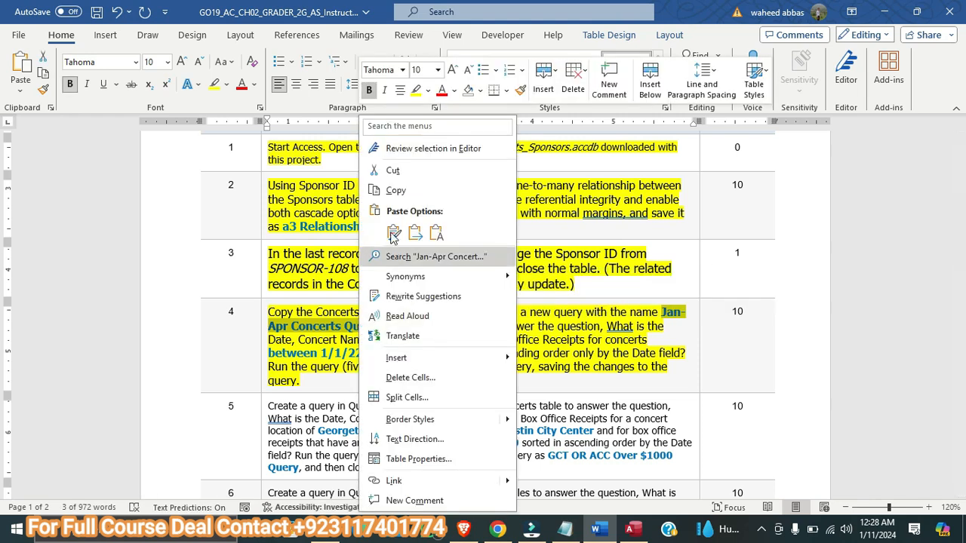
left_click(395, 190)
key("alt+Tab")
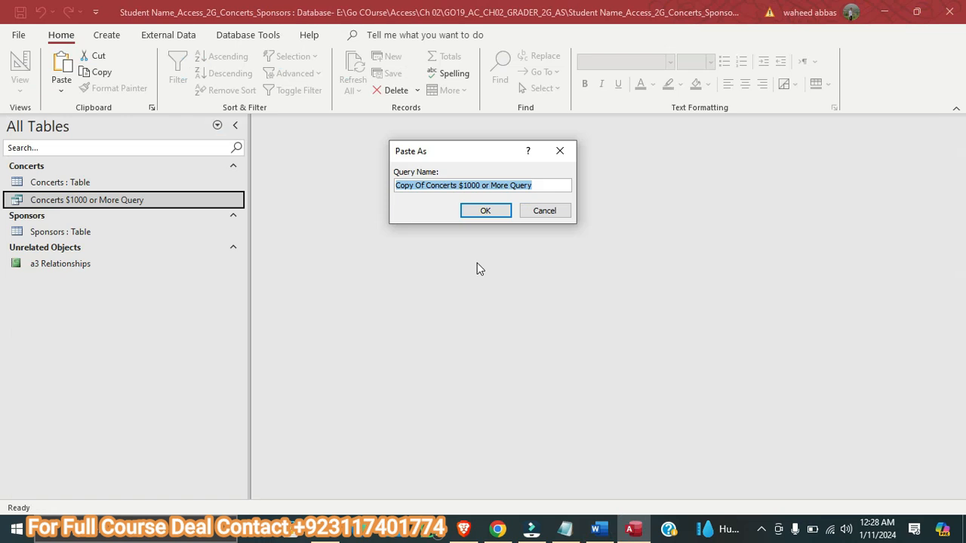
key("ctrl+v")
left_click(476, 211)
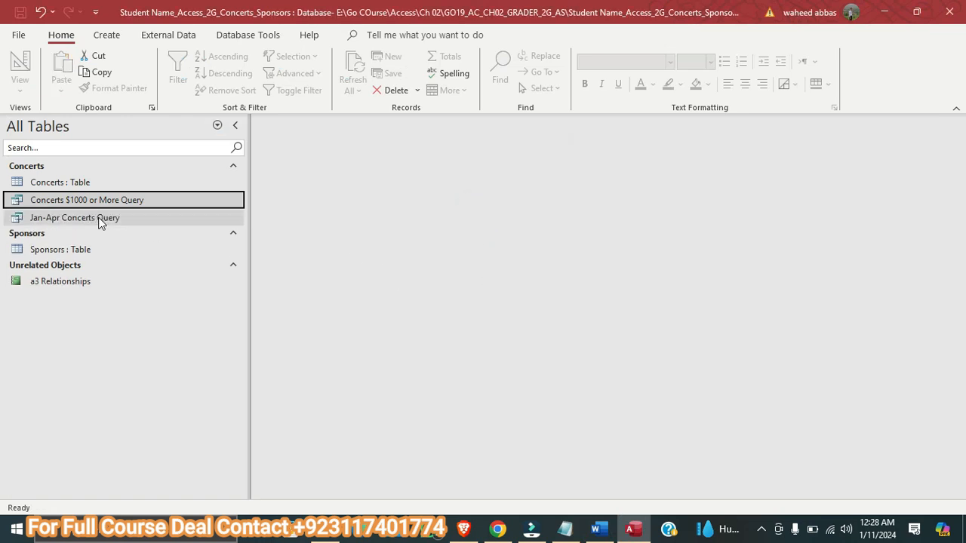
Inspect the Jan-Apr Concerts Query results, close the query and reopen it in Design view
double_click(100, 220)
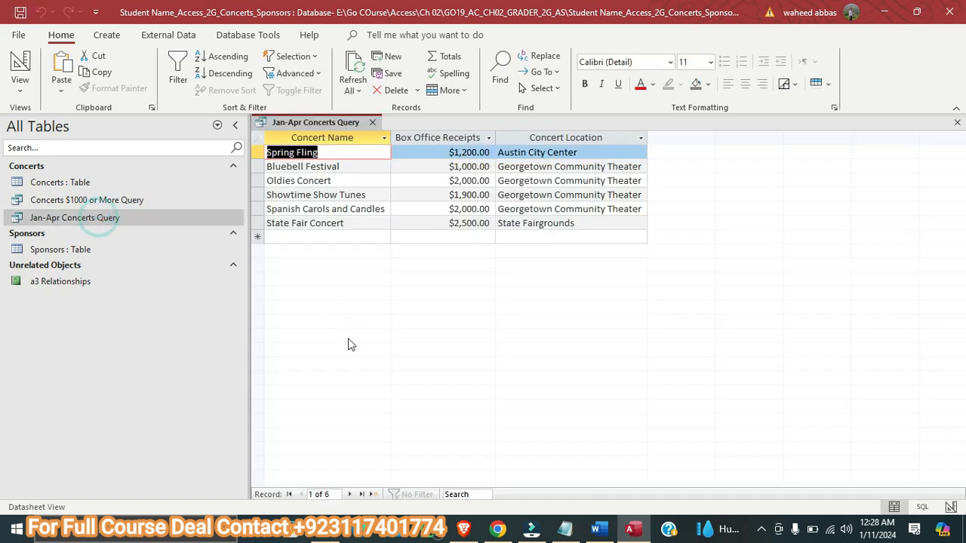
left_click(375, 124)
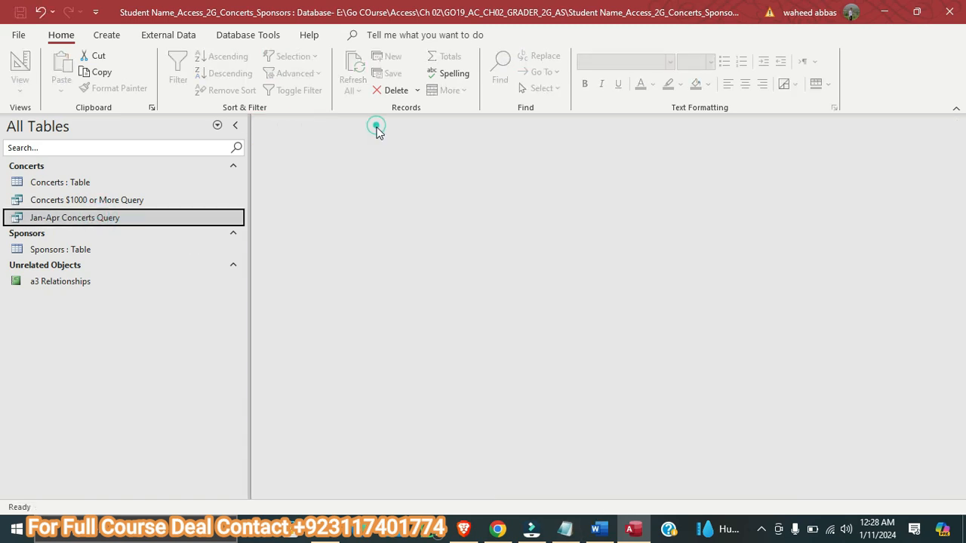
right_click(95, 219)
left_click(148, 249)
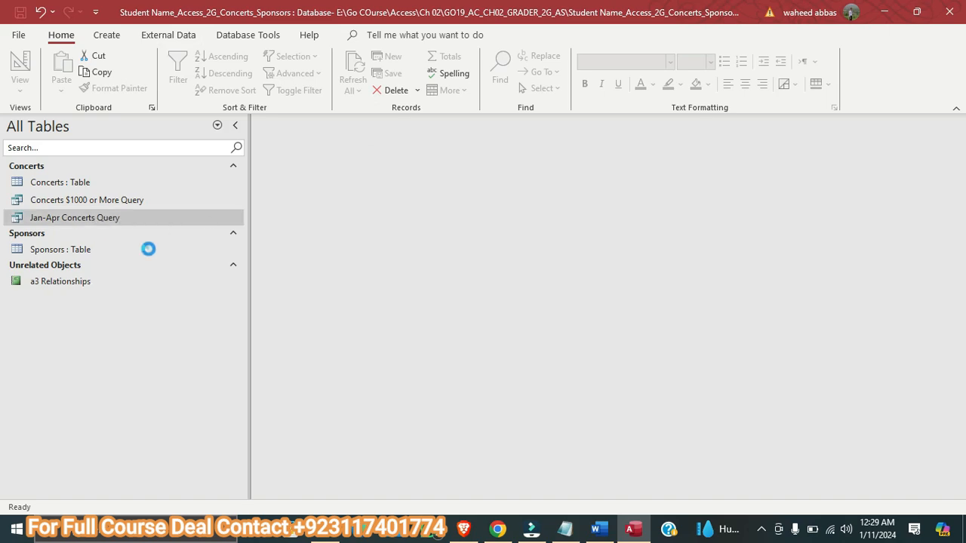
Following step 4 in Word, change the Access query's first field to Date and insert Concert Name as the second column
left_click(597, 530)
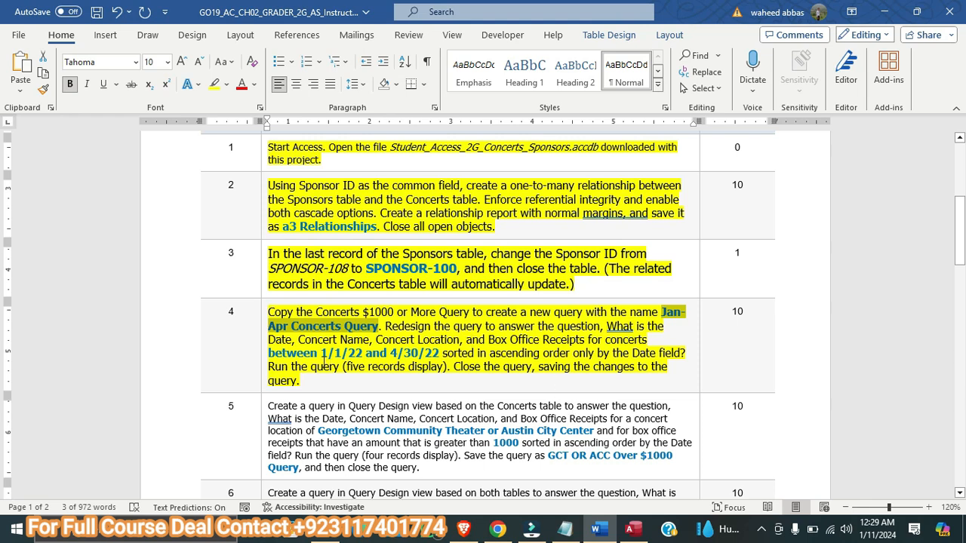
left_click(634, 530)
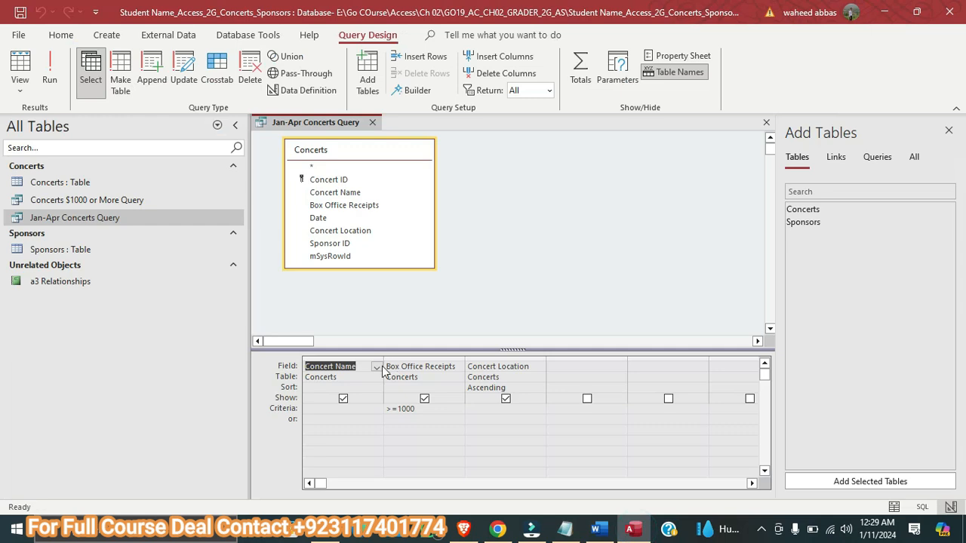
left_click(376, 368)
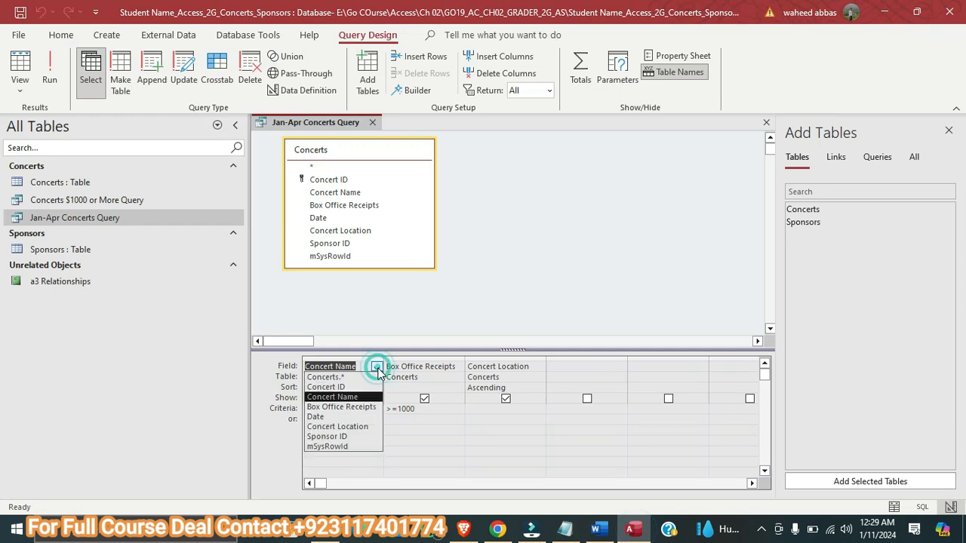
left_click(350, 417)
left_click(599, 531)
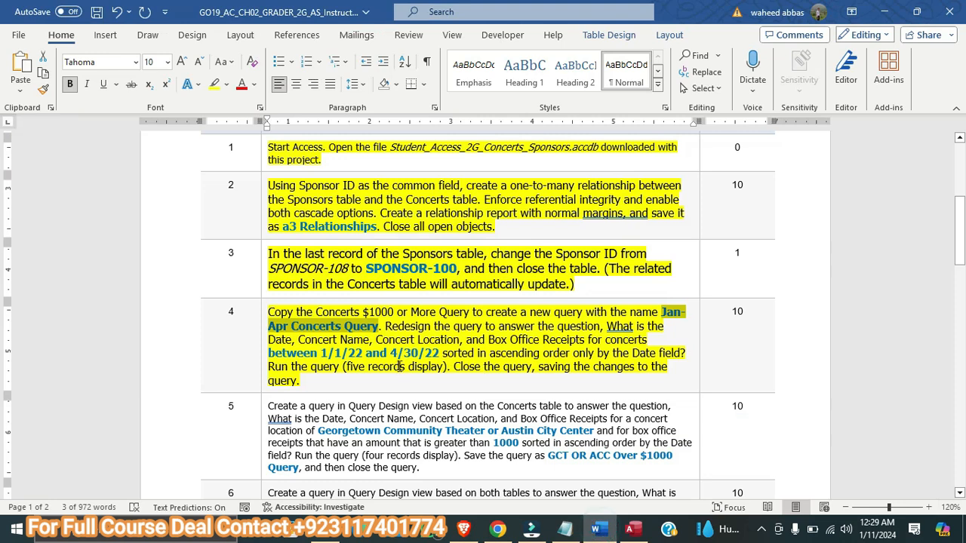
left_click(632, 530)
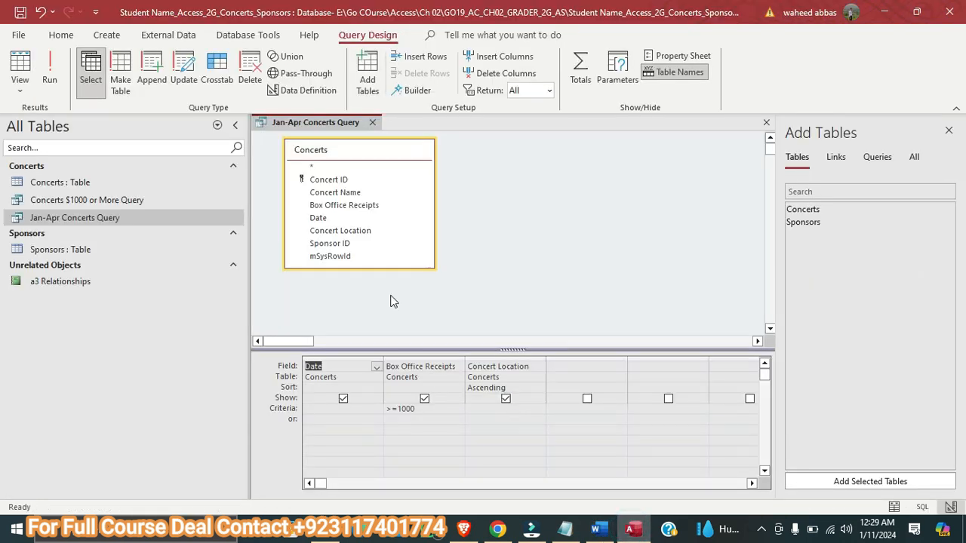
left_click_drag(324, 192, 390, 374)
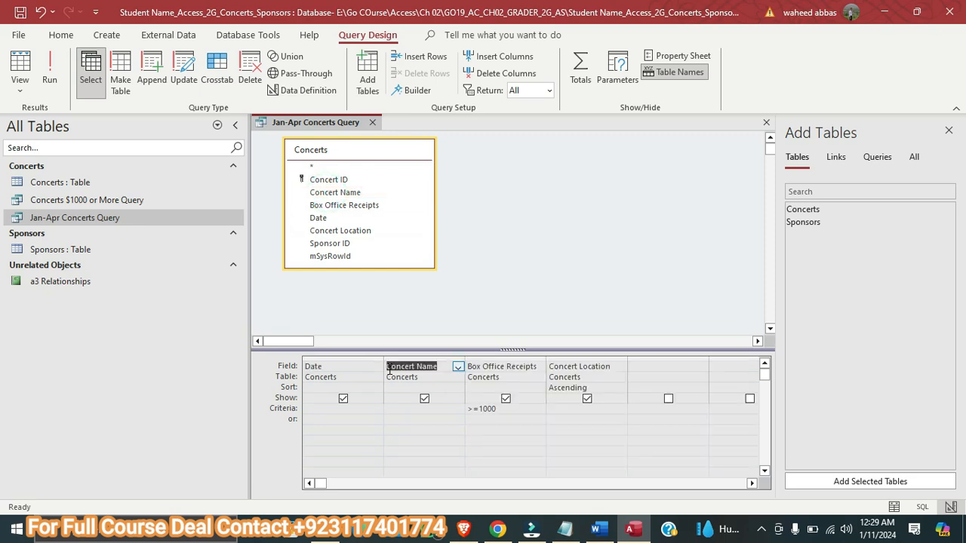
Recheck the field order in step 4 in Word, return to Access, and delete the query's Box Office Receipts and Concert Location columns
left_click(597, 529)
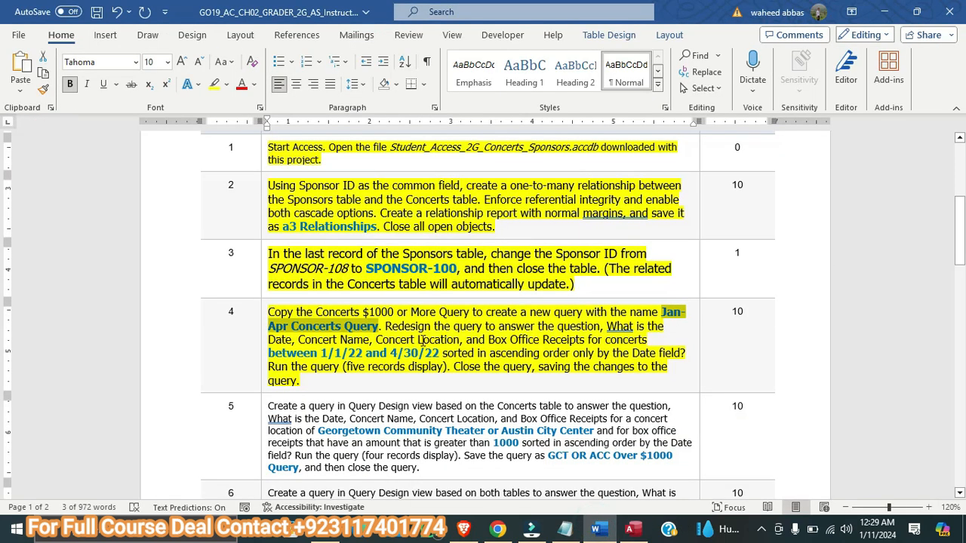
left_click(633, 529)
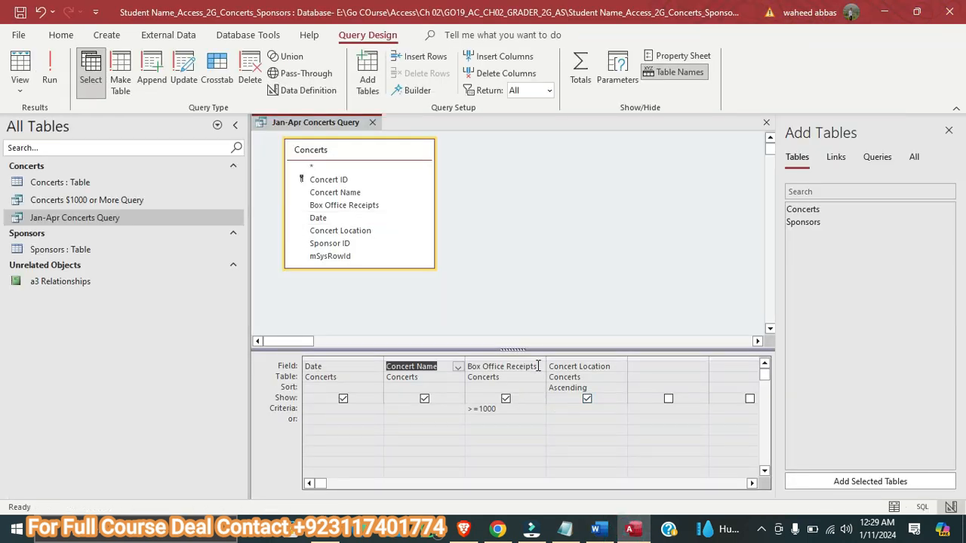
left_click(511, 355)
right_click(510, 355)
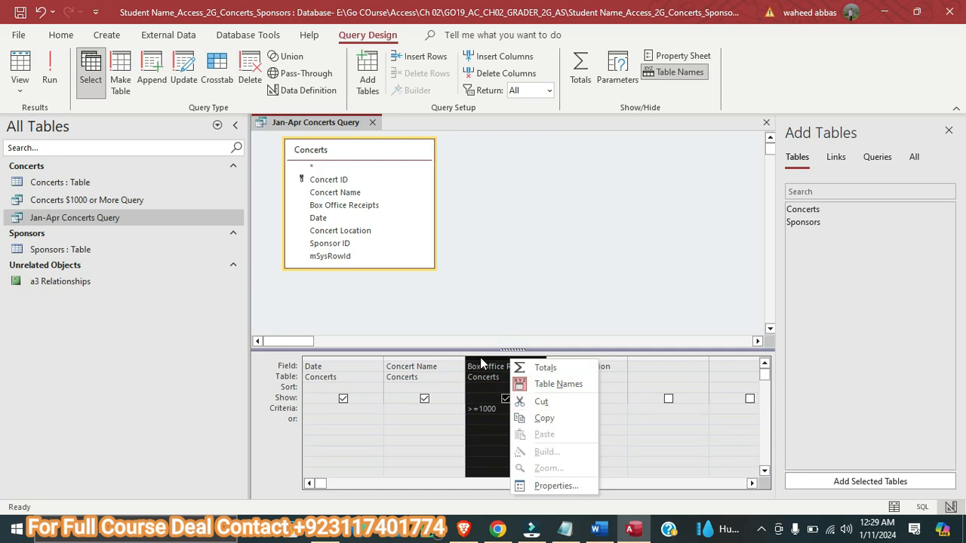
left_click(487, 74)
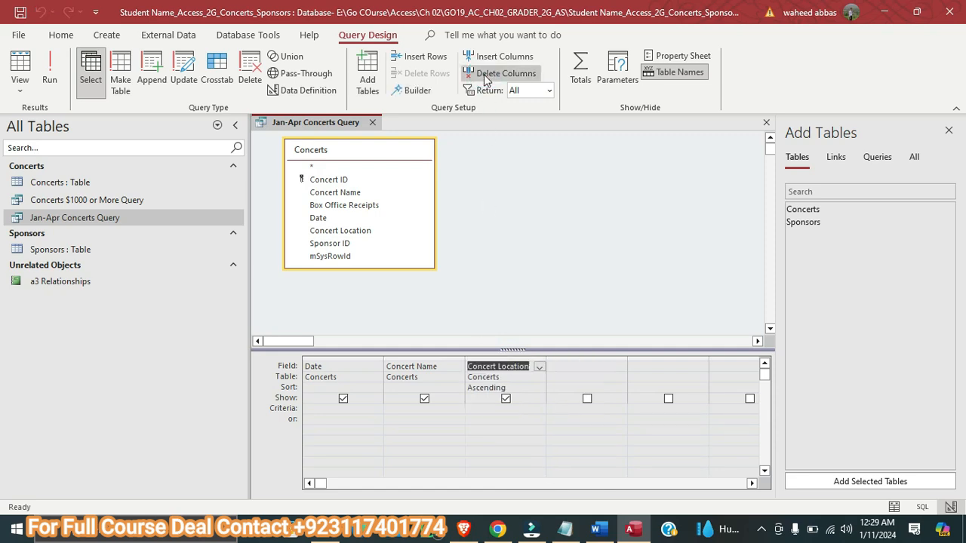
left_click(487, 73)
Consult step 4 in Word, add Concert Location as the Access query's third field, and recheck the required fields before returning to Access
left_click(598, 528)
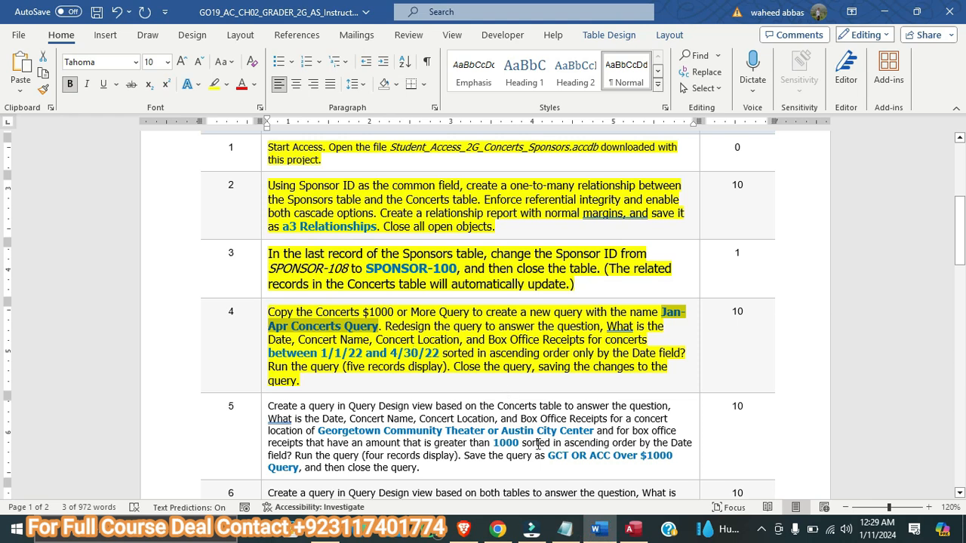
left_click(632, 528)
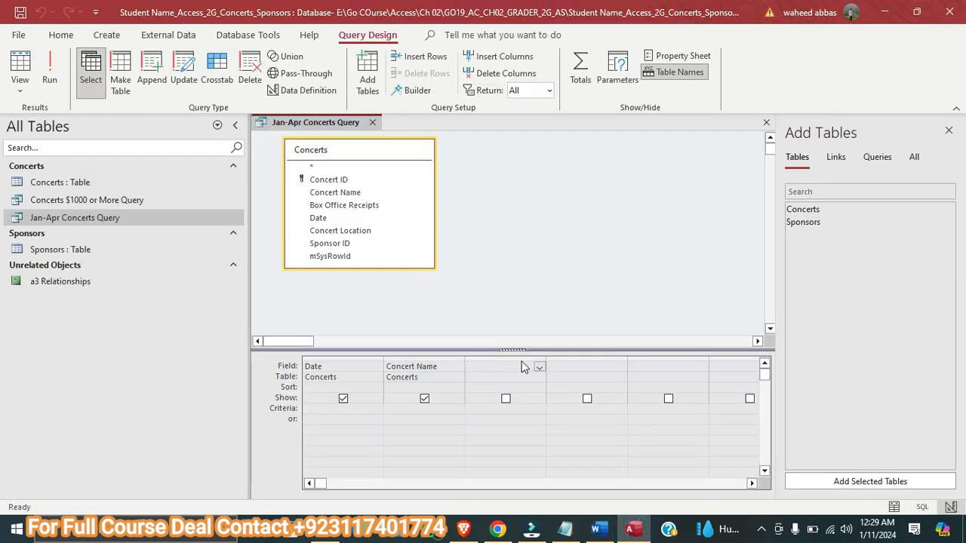
double_click(356, 231)
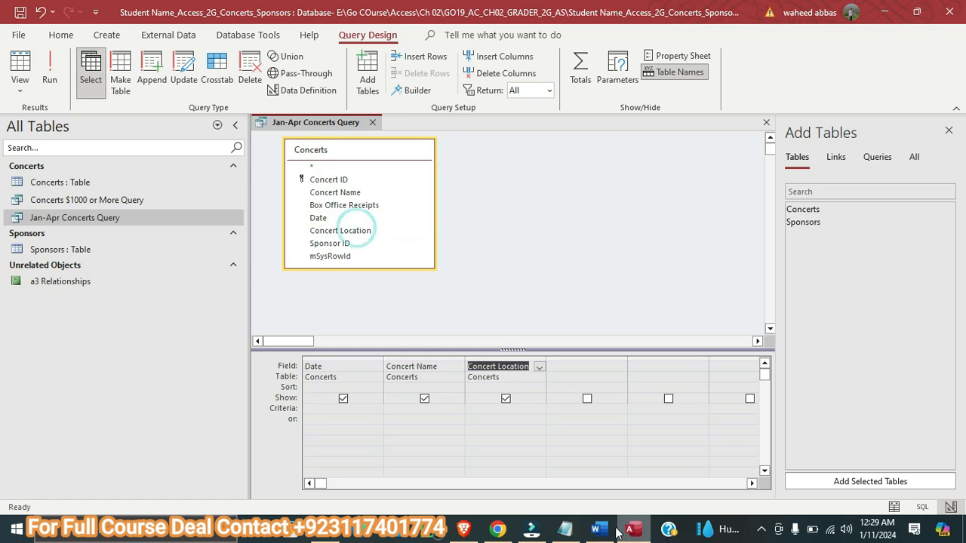
left_click(599, 529)
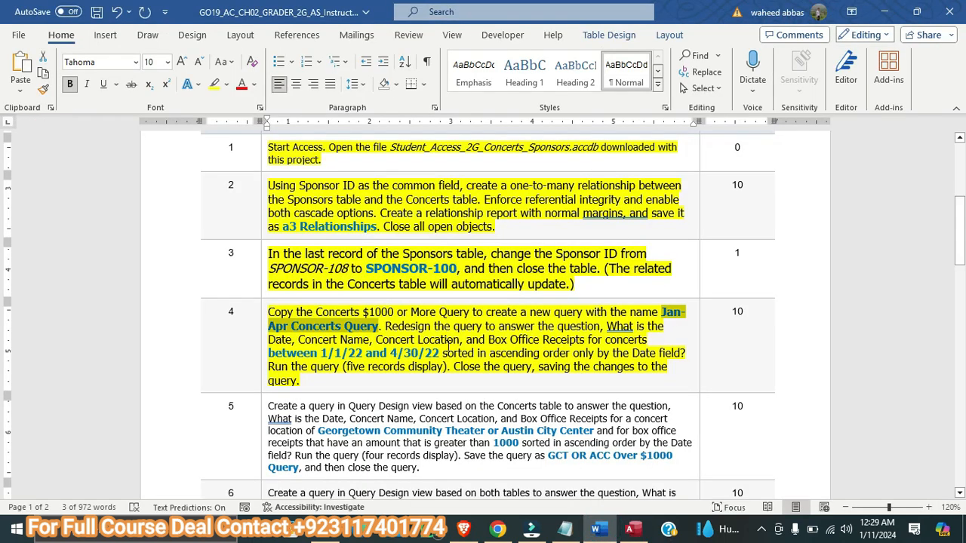
left_click(632, 528)
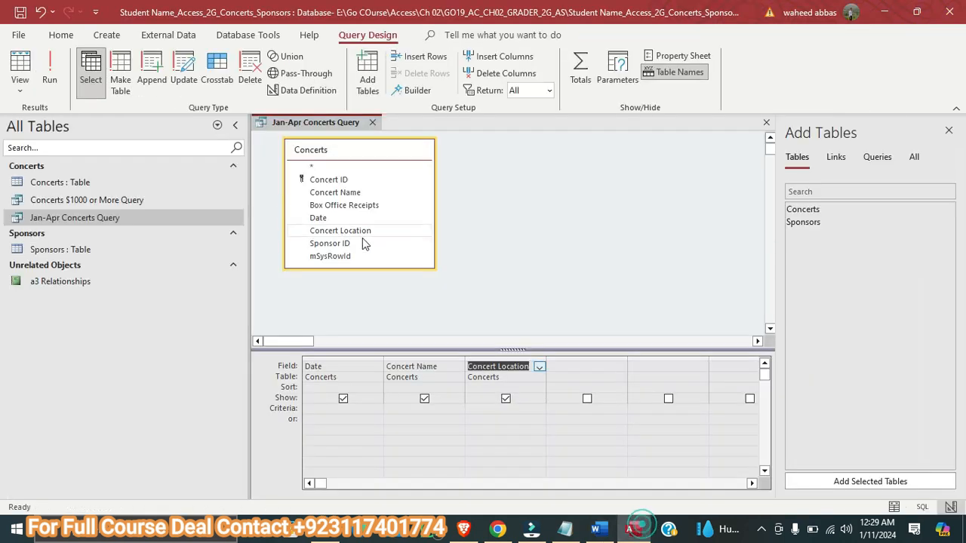
Add Box Office Receipts as the query's fourth field, and copy "between 1/1/22 and 4/30/22" from step 4 in Word into the Access Date criteria
double_click(336, 205)
left_click(599, 528)
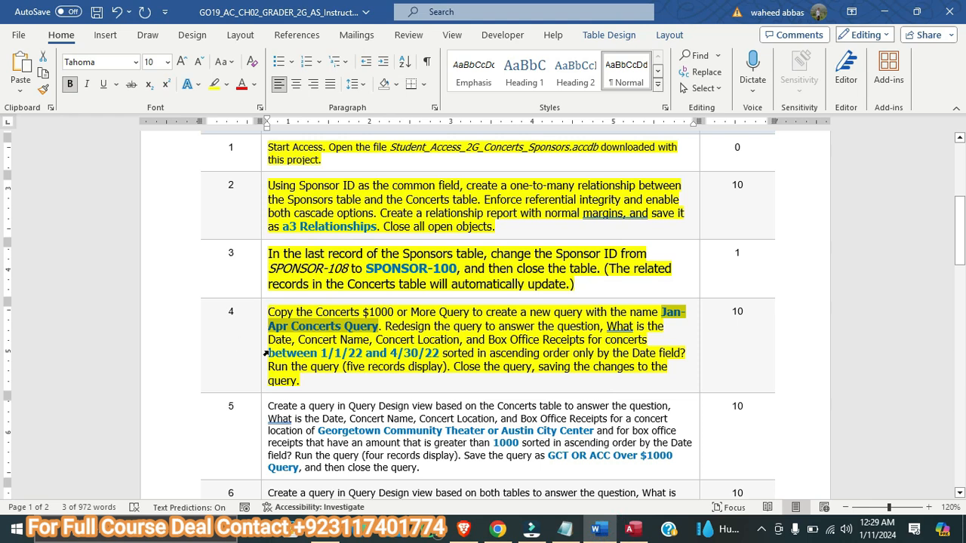
left_click_drag(270, 353, 437, 352)
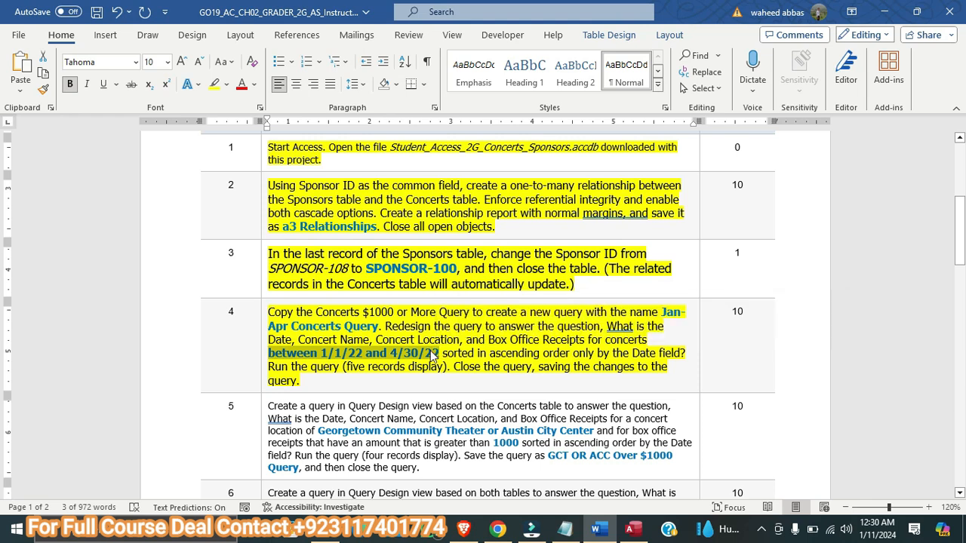
right_click(436, 352)
left_click(469, 192)
key("alt+Tab")
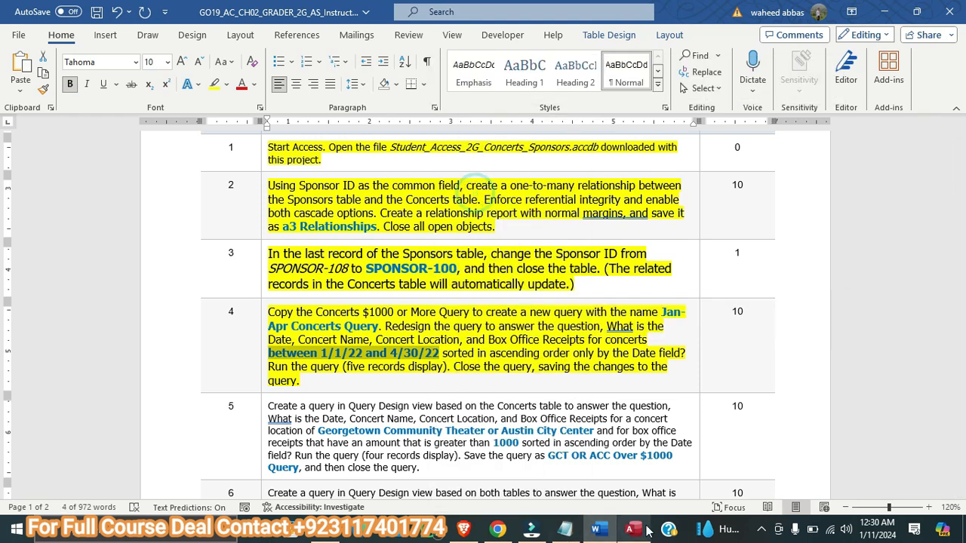
left_click(310, 408)
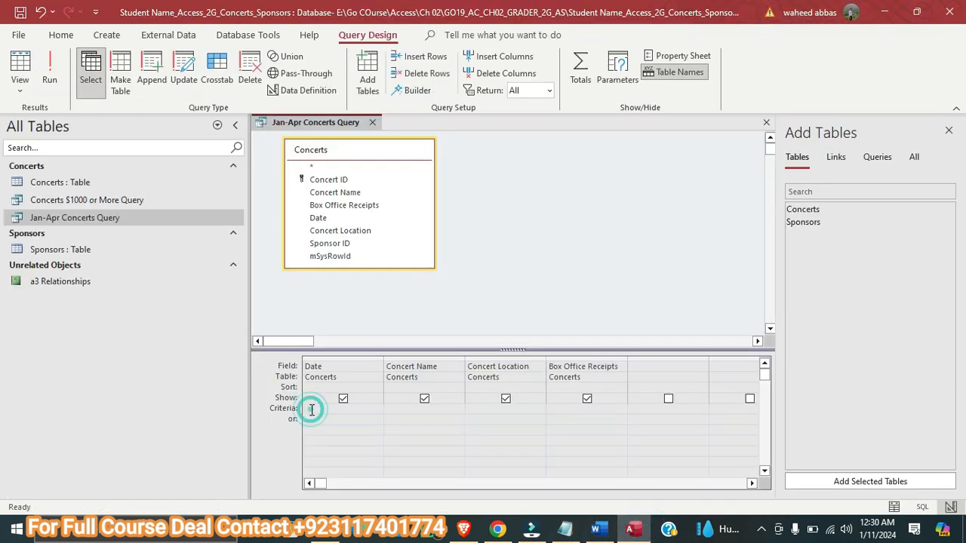
right_click(311, 408)
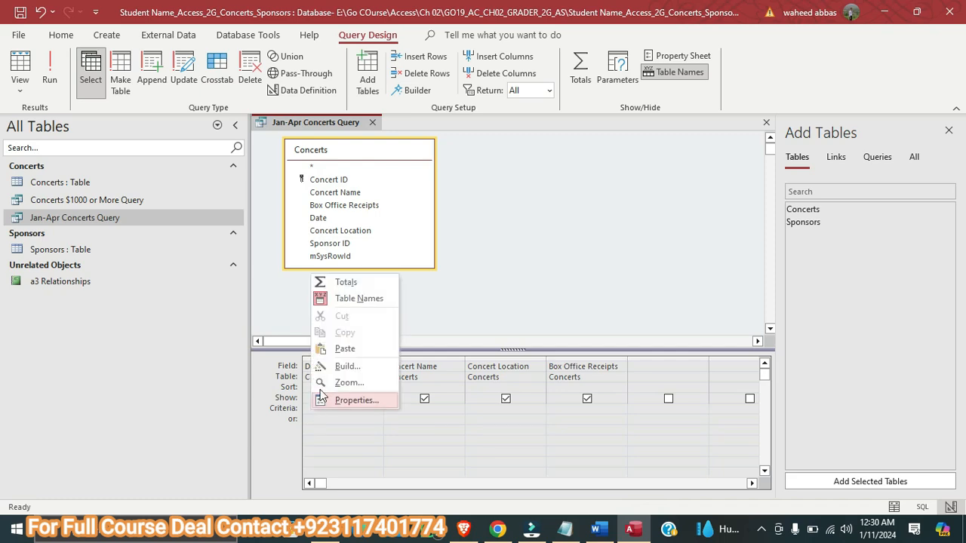
left_click(336, 348)
left_click(404, 409)
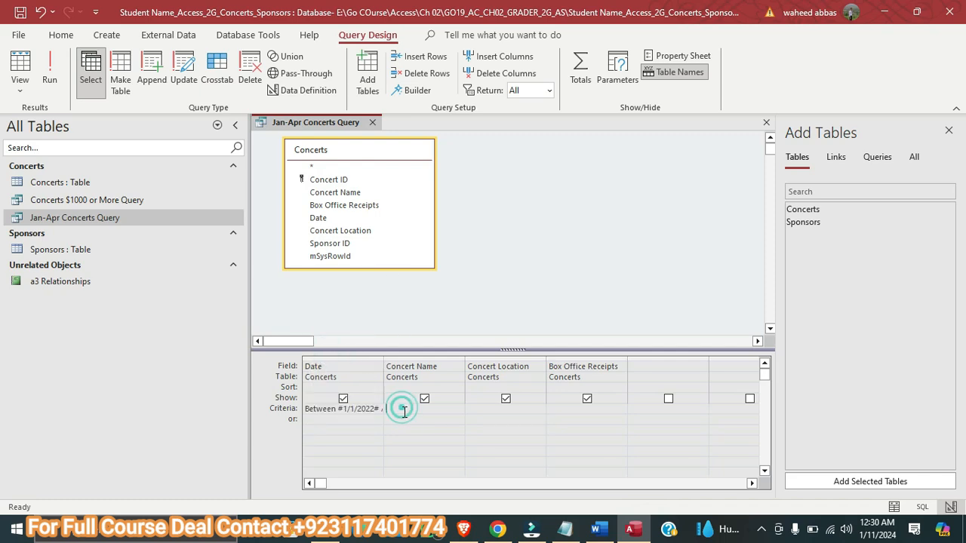
Check the sort requirement of step 4 in Word, return to Access, and sort the query's Date field in ascending order
left_click(595, 529)
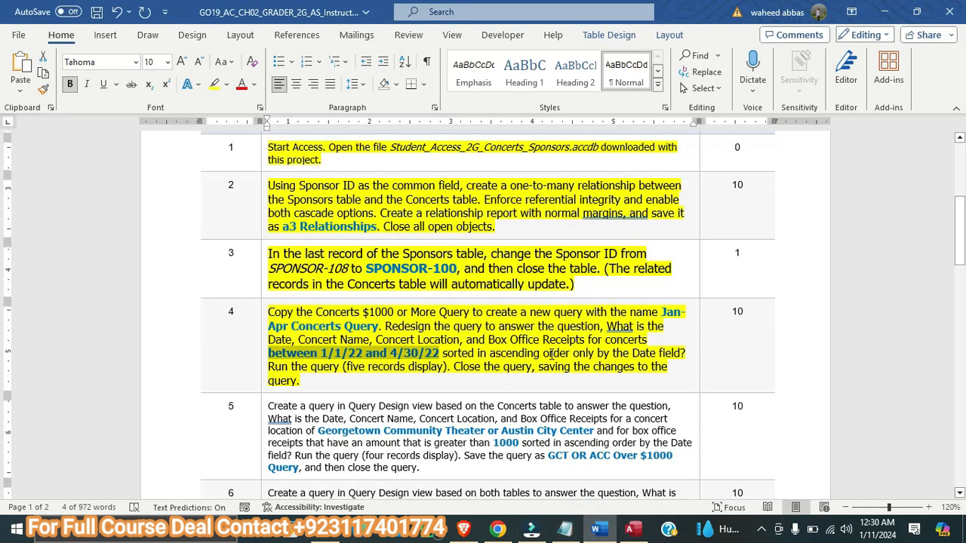
left_click(630, 529)
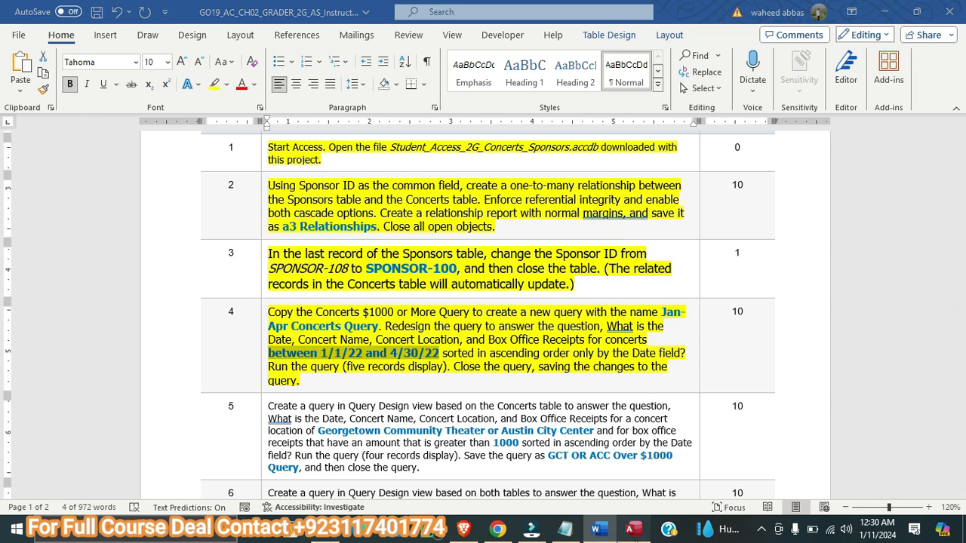
left_click(332, 387)
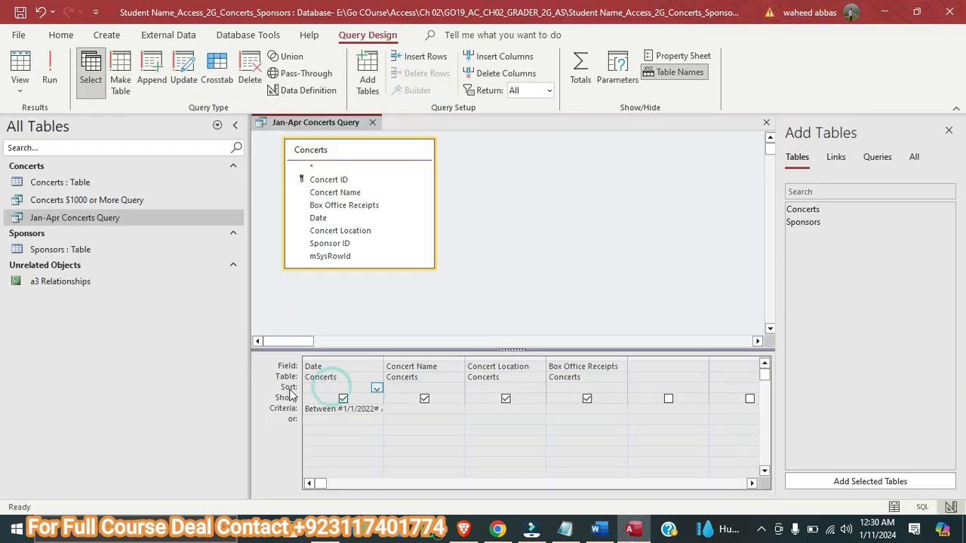
left_click(376, 389)
left_click(356, 400)
Recheck step 4 in Word, return to Access, and run the Jan-Apr Concerts Query
left_click(599, 529)
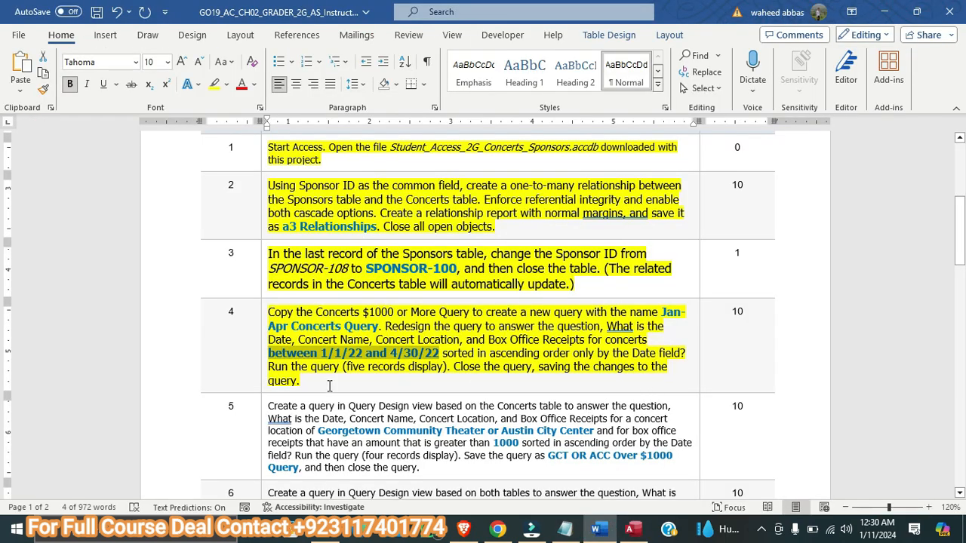
left_click(629, 529)
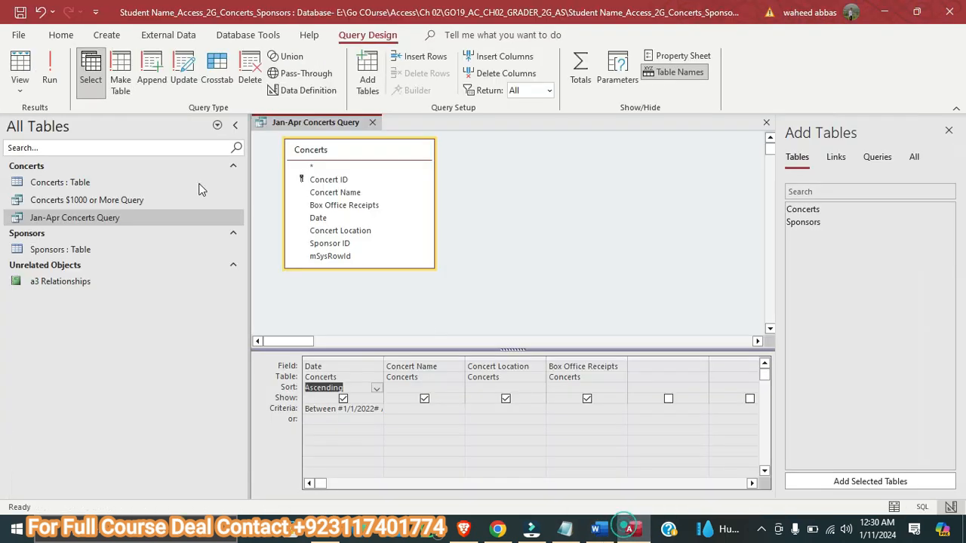
left_click(49, 75)
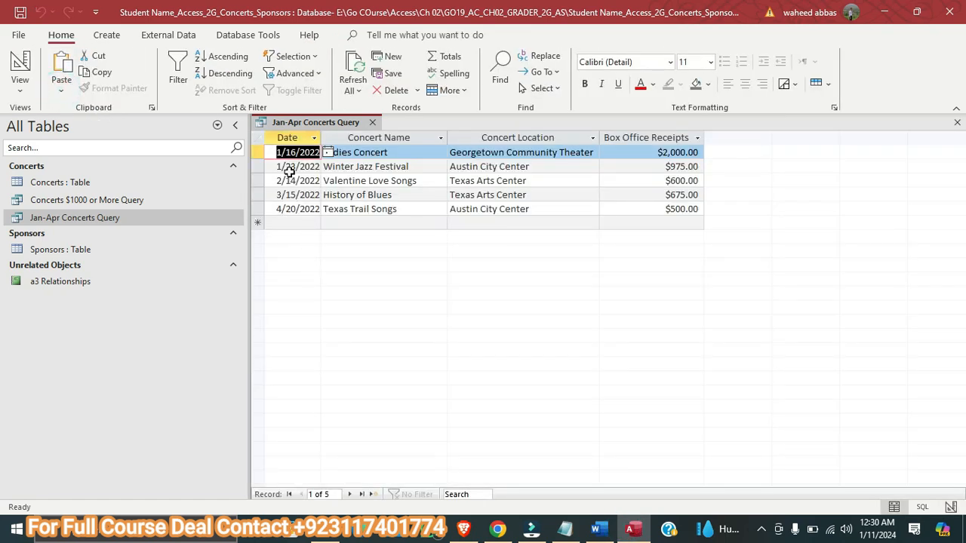
Consult the end of step 4 in Word, return to Access, and save and close the Jan-Apr Concerts Query
left_click(600, 530)
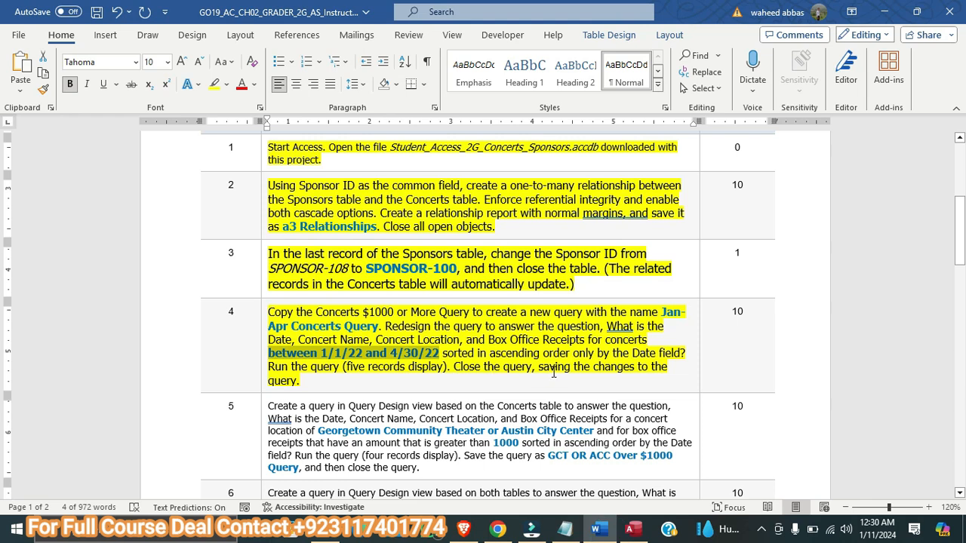
left_click(633, 530)
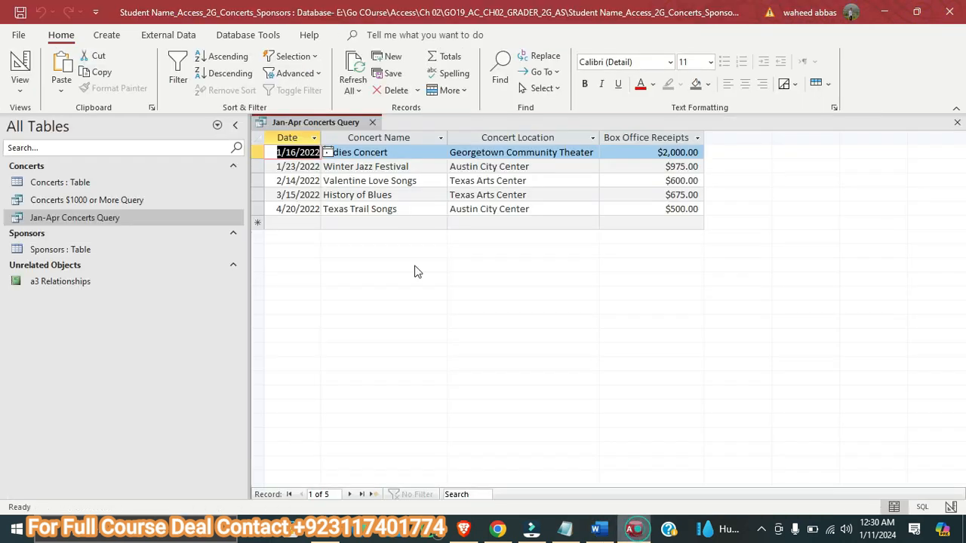
right_click(276, 125)
left_click(296, 129)
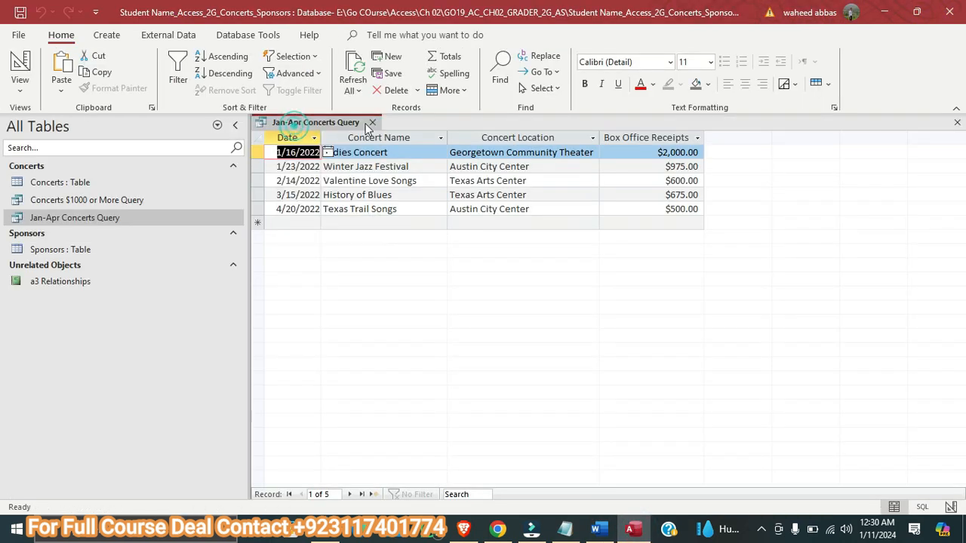
left_click(371, 123)
Switch to the Word instructions, enlarge the step 5 text to 11 points and highlight it in yellow
left_click(600, 530)
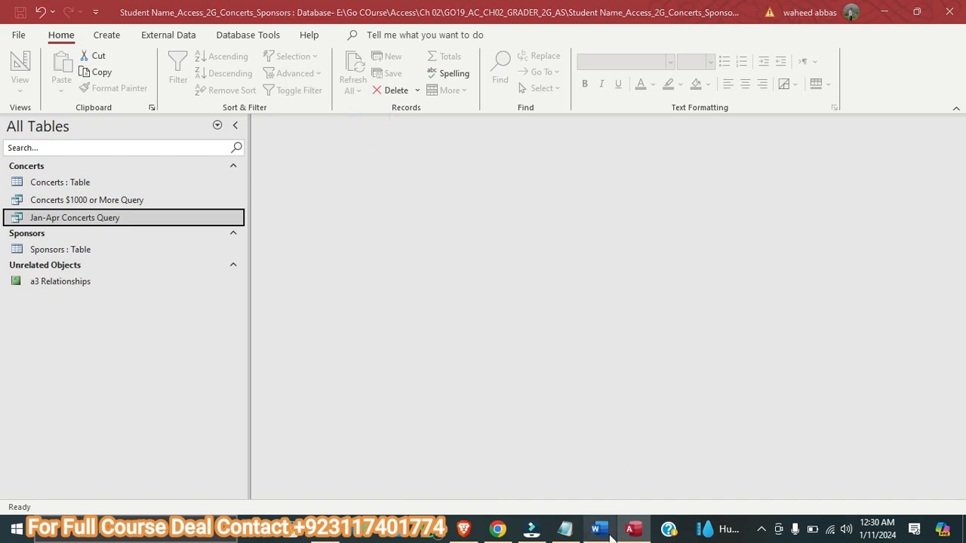
scroll(414, 355, "down", 2)
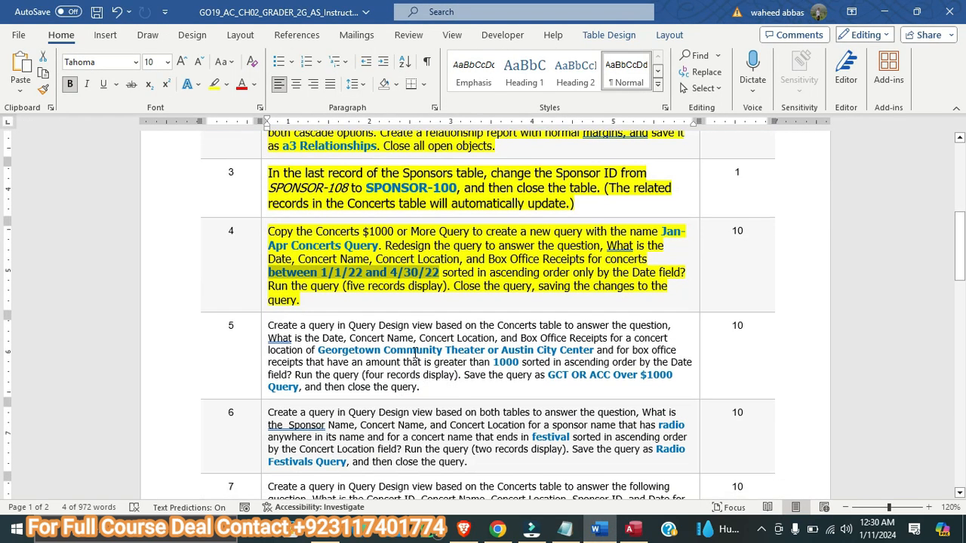
left_click_drag(432, 391, 291, 334)
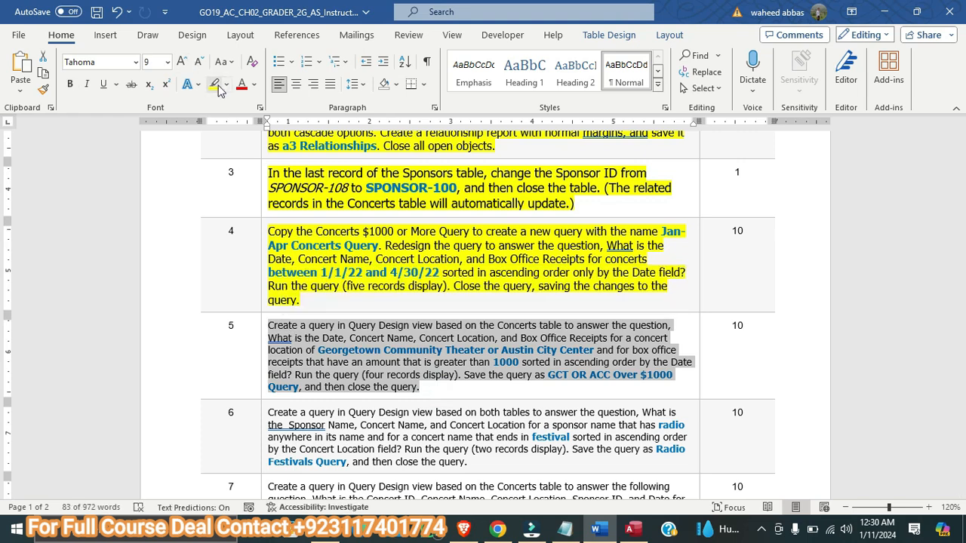
left_click(182, 61)
left_click(182, 61)
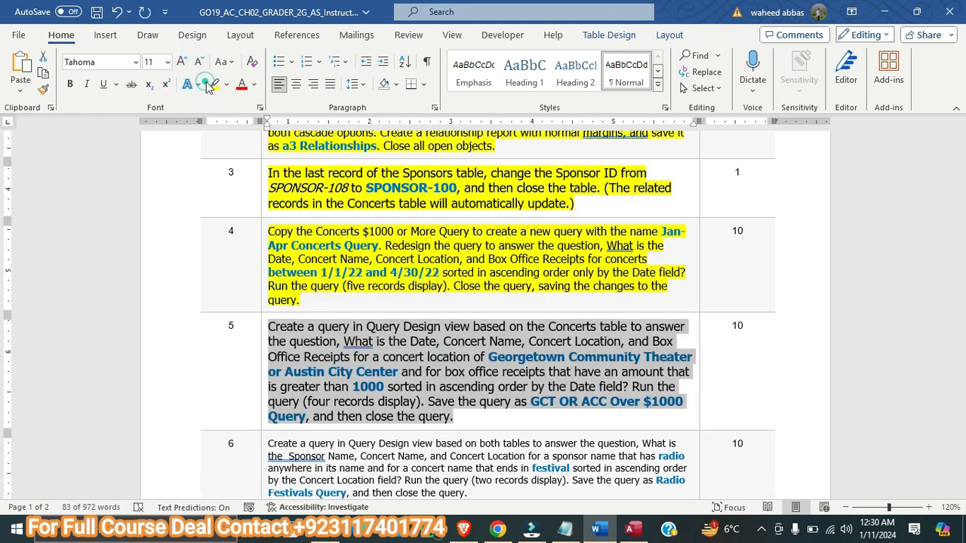
left_click(213, 84)
left_click(370, 336)
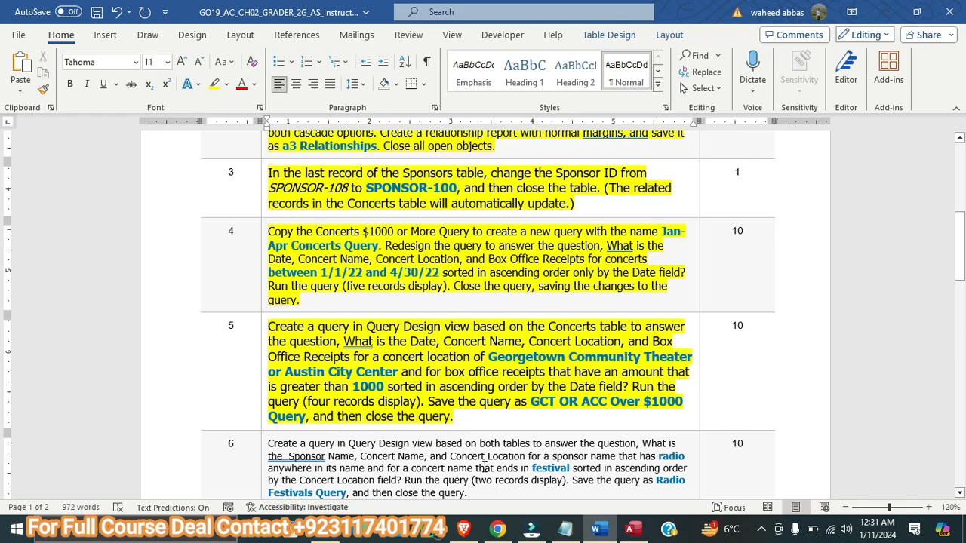
scroll(481, 411, "down", 6)
scroll(481, 411, "down", 10)
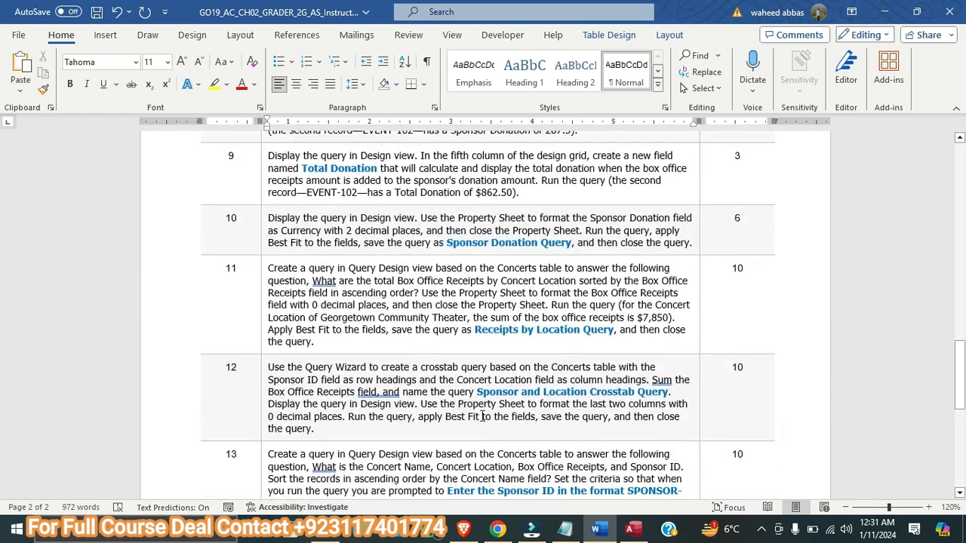
scroll(481, 414, "up", 15)
scroll(481, 414, "up", 5)
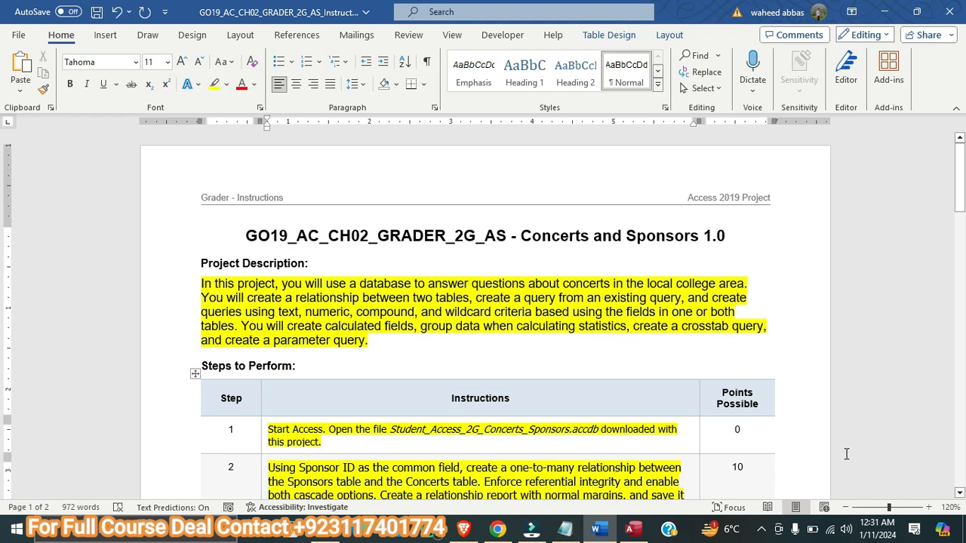
right_click(764, 536)
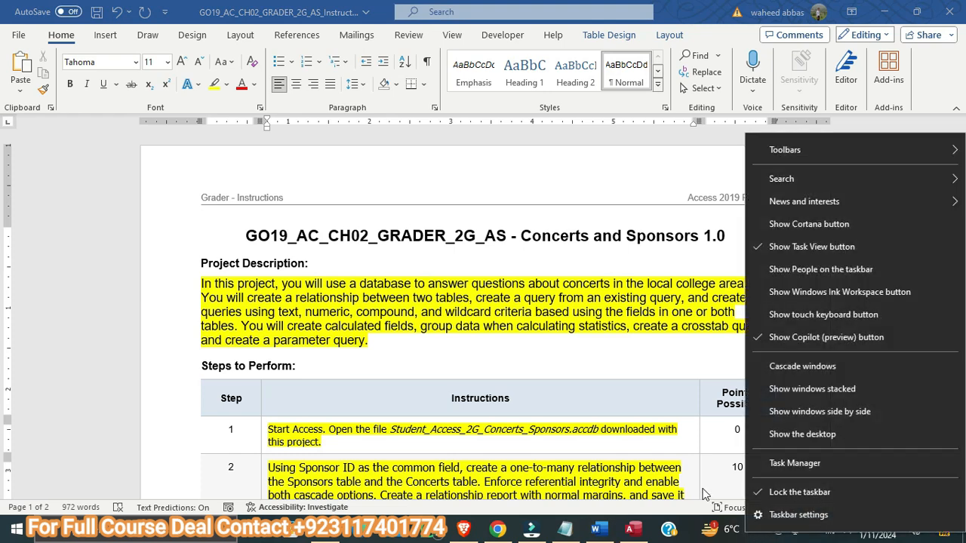
left_click(702, 488)
left_click(762, 533)
right_click(732, 487)
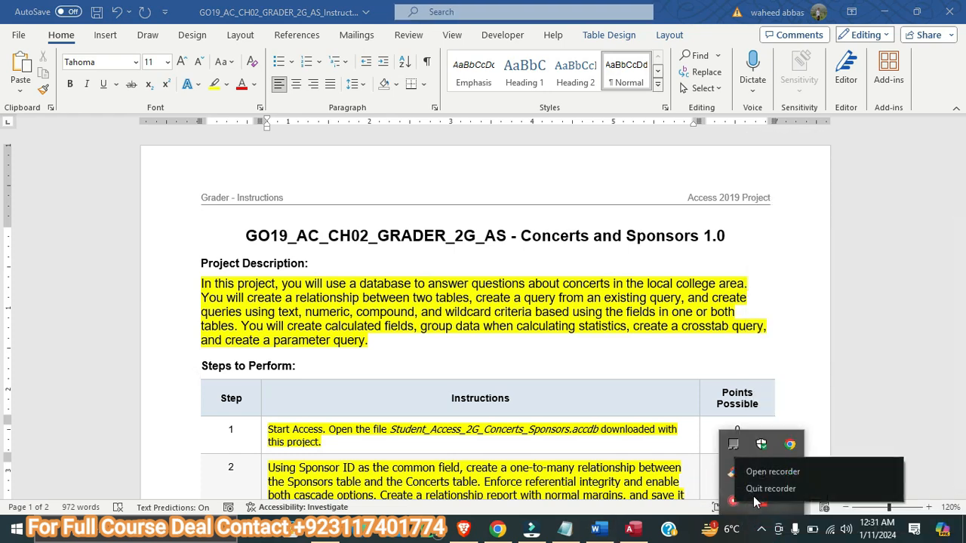